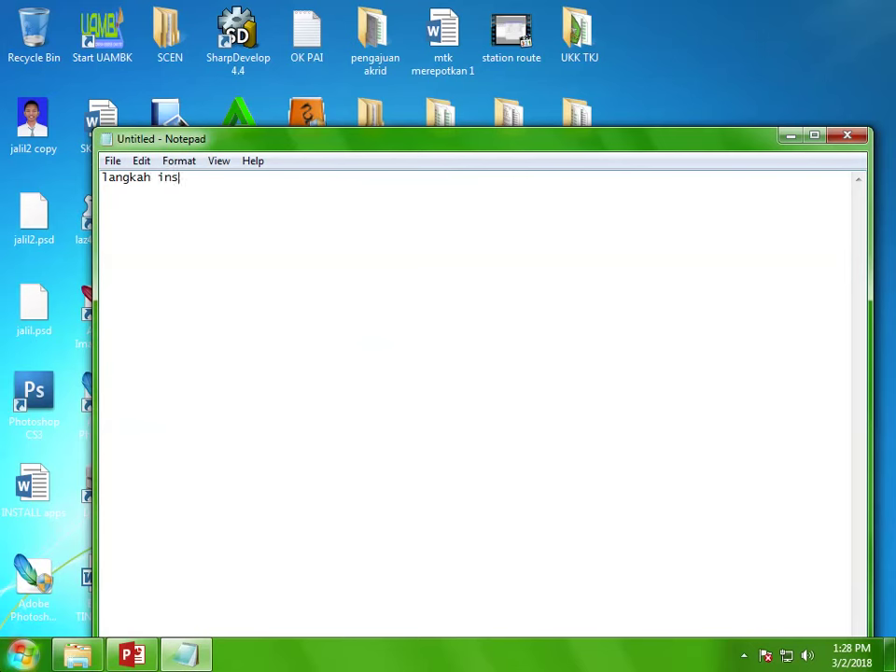
Step: Type the heading 'install vhd simulasi 3 atau gladibersih' in Notepad, fixing the typo
text(l vhd simulasio 3 atau hg)
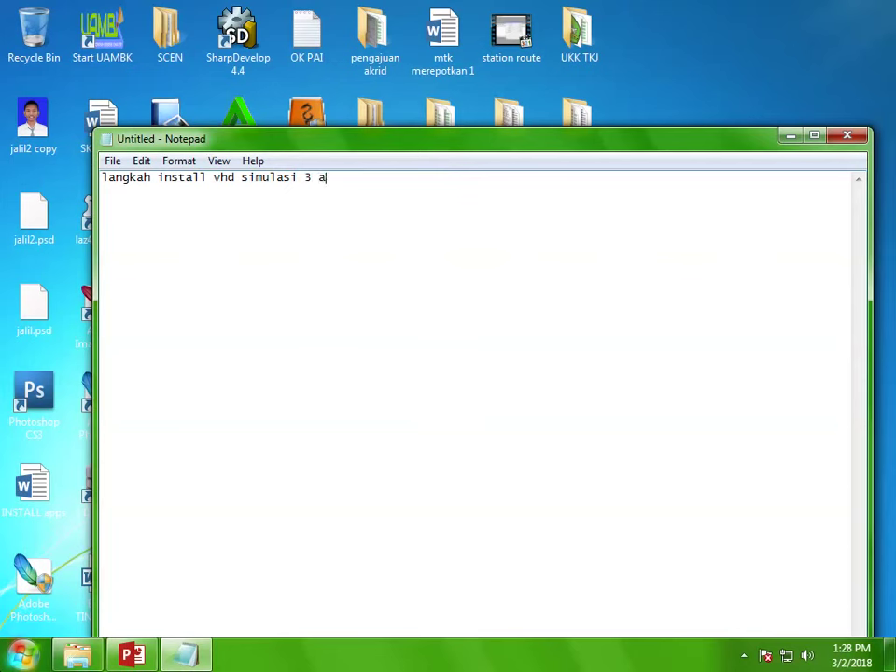
key(BackSpace)
key(BackSpace)
text(gladibersi)
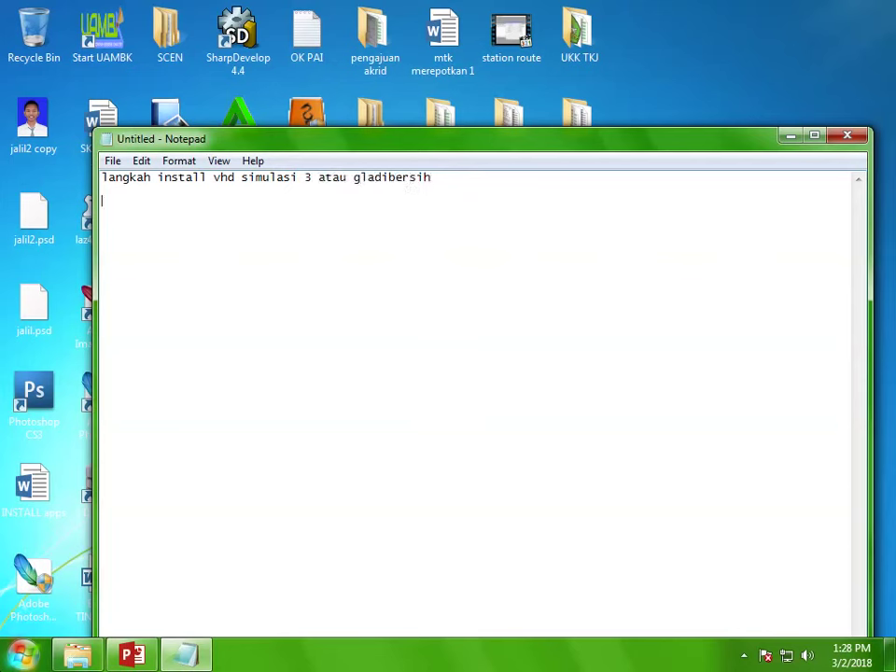
text(h)
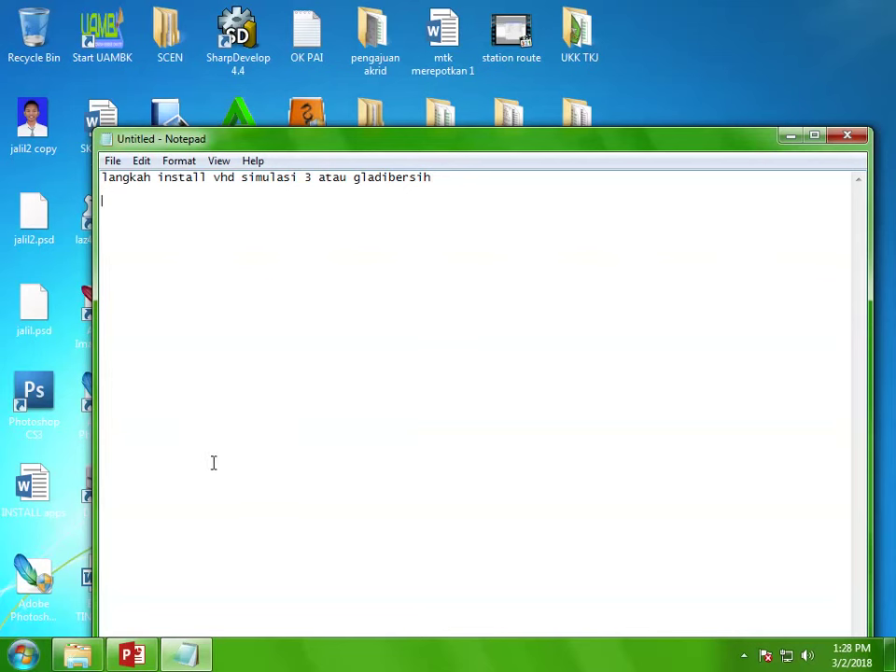
Step: Add step 1: 'buka windows explore...pastikan vhd yang digunakan adalah vhd'
key(Return)
key(Return)
text(1.)
text( buka win)
text(windw)
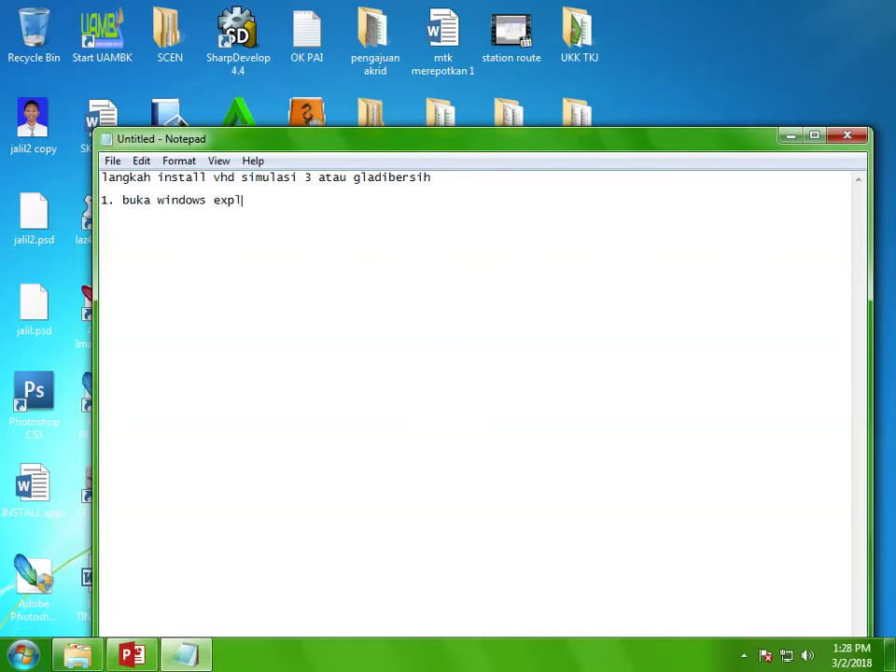
text(ore...pastikan vhd yan)
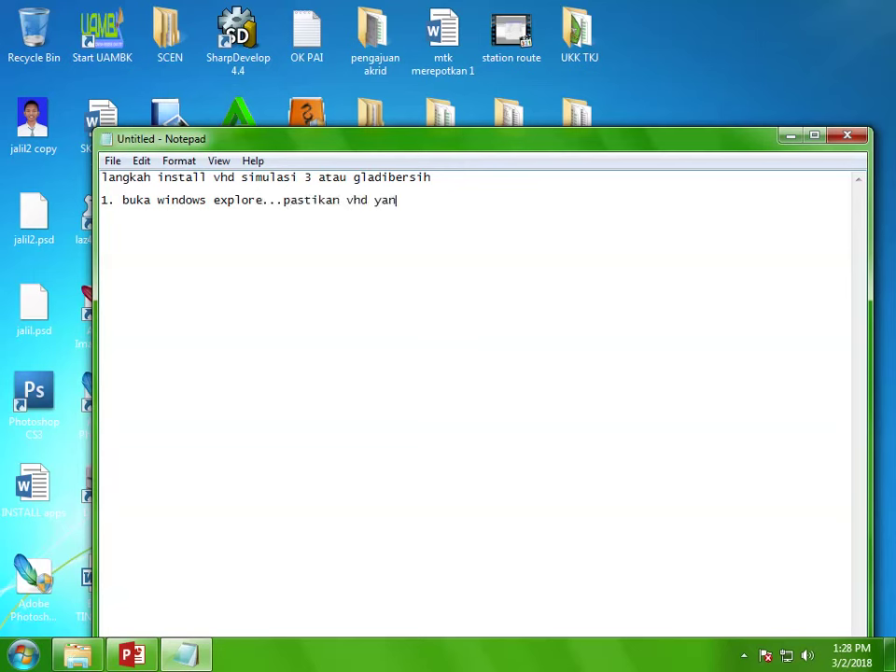
text(g duigunakan afal)
key(BackSpace)
key(BackSpace)
key(BackSpace)
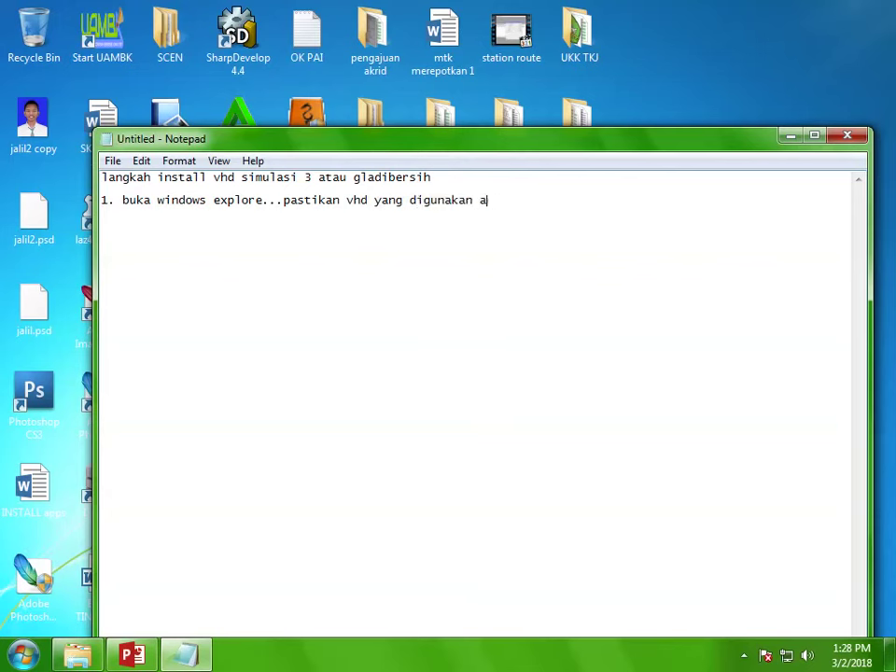
text(dalah vhd new)
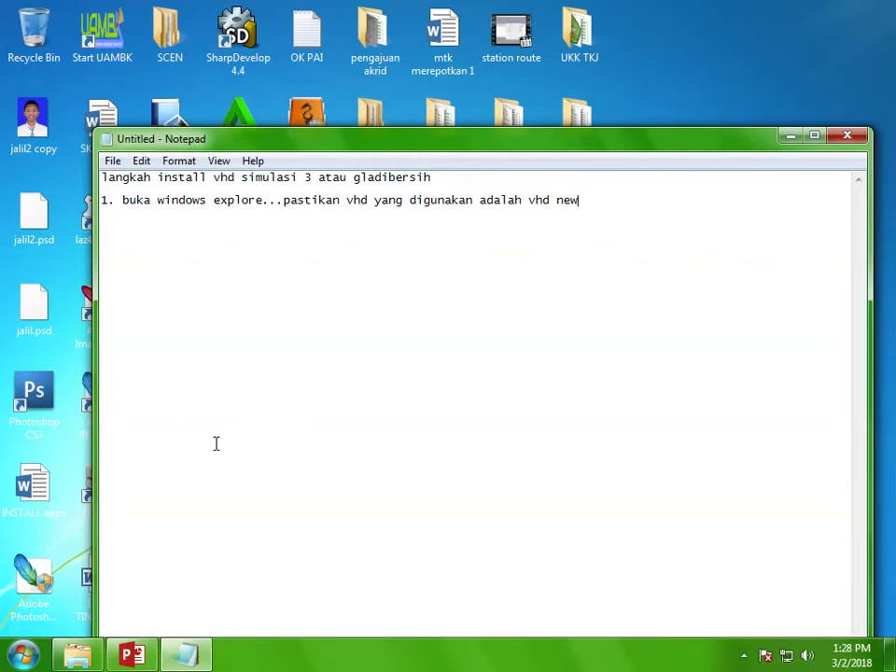
Step: Open UNBK 2018_new.7z from the simulasi 2 folder in 7-Zip and select UNBK 2018_new.vhd
click(77, 655)
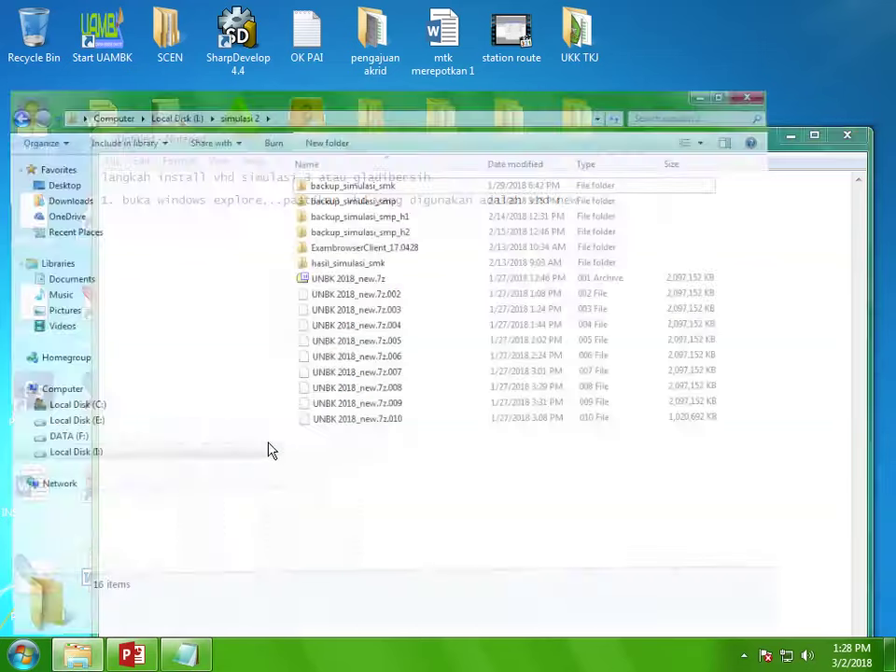
click(371, 225)
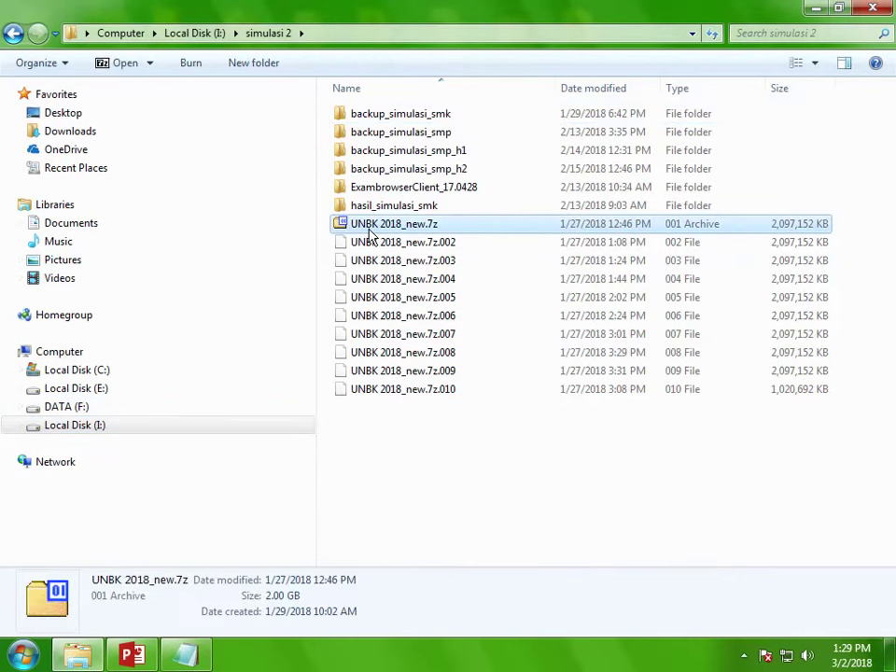
right_click(371, 234)
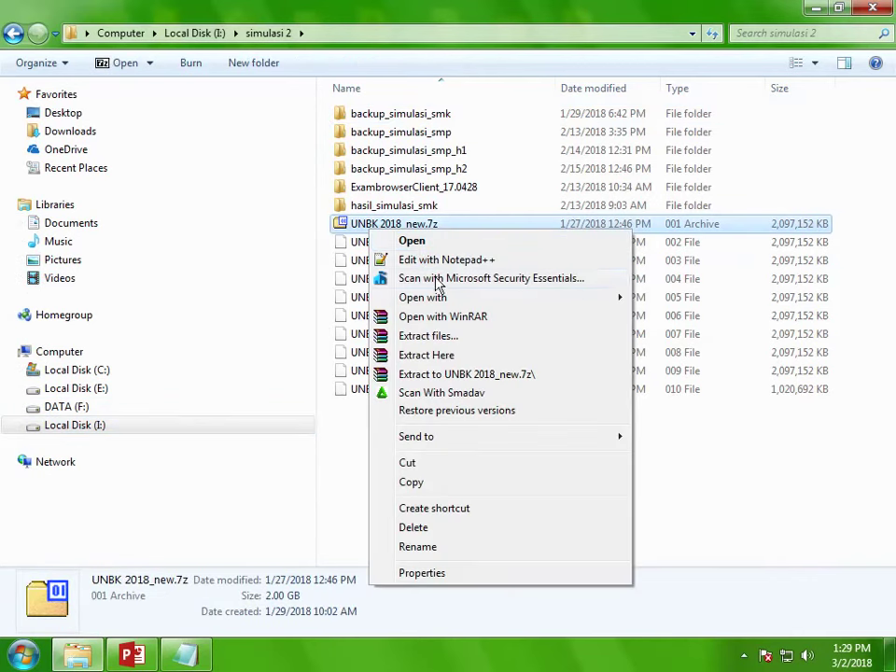
mouse_move(444, 304)
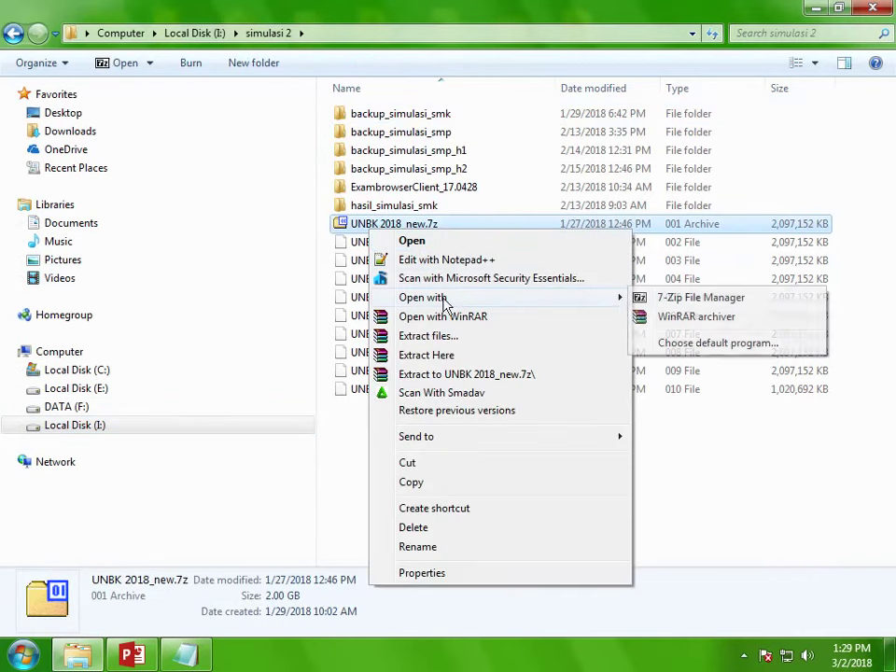
click(703, 301)
click(80, 137)
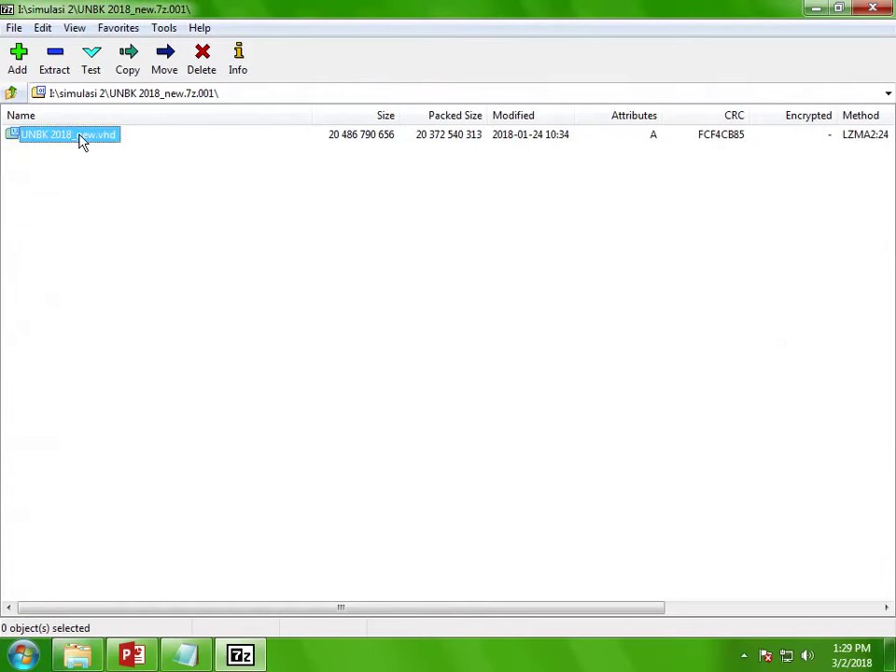
Step: Start extracting the vhd and browse the destination to Documents\VHD UNBK 2018
click(58, 67)
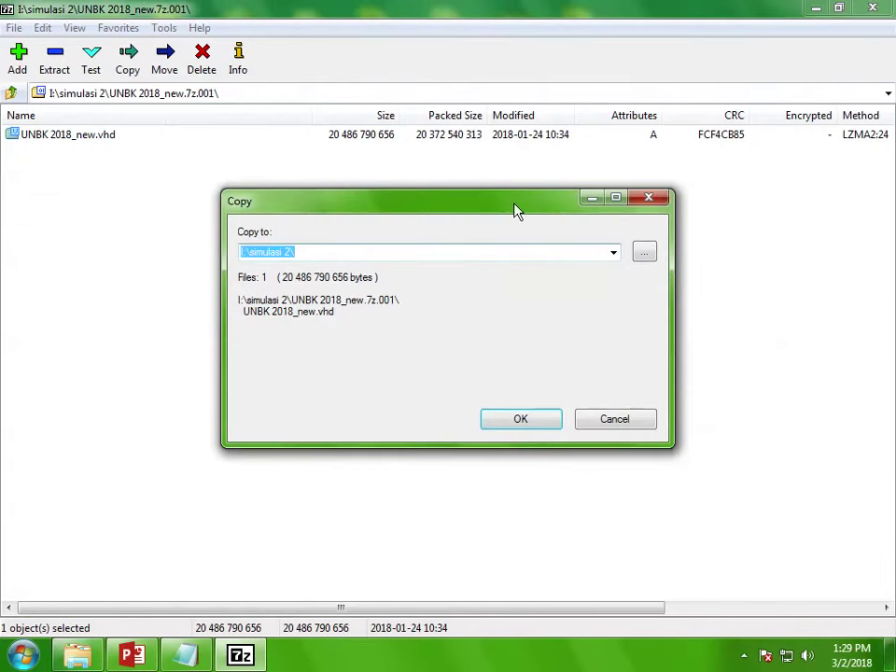
click(643, 252)
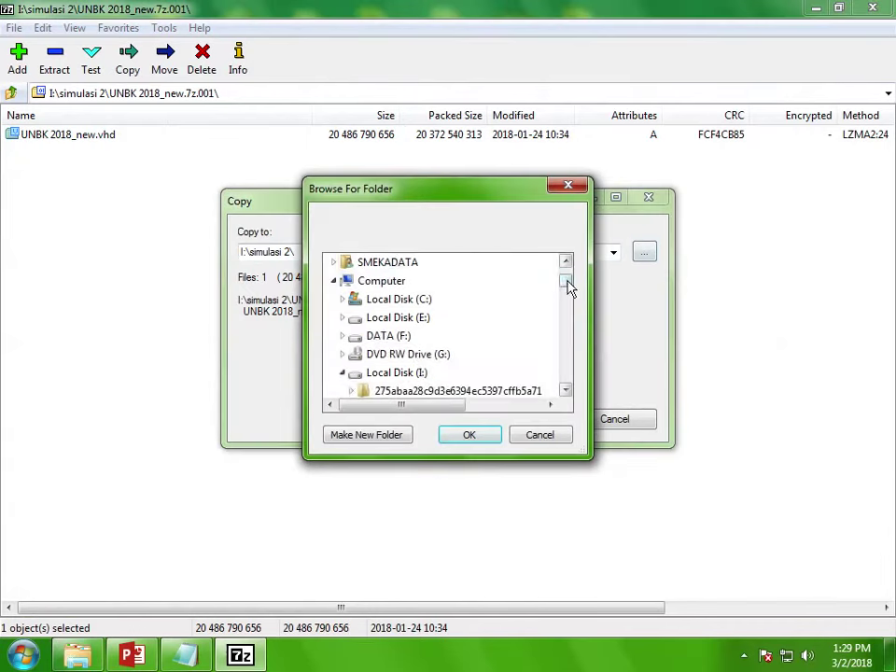
drag(571, 287, 568, 271)
click(334, 284)
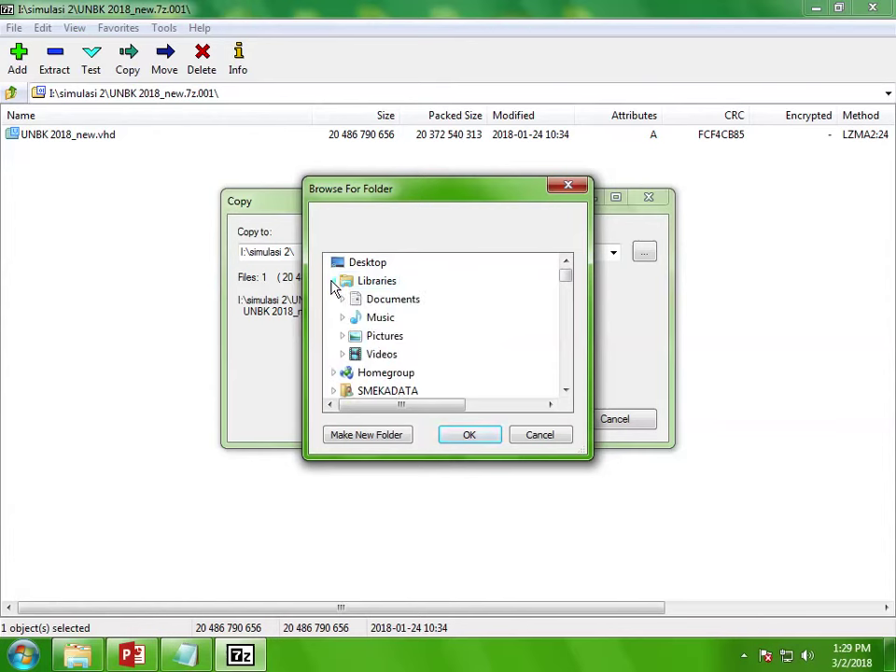
click(342, 299)
double_click(378, 316)
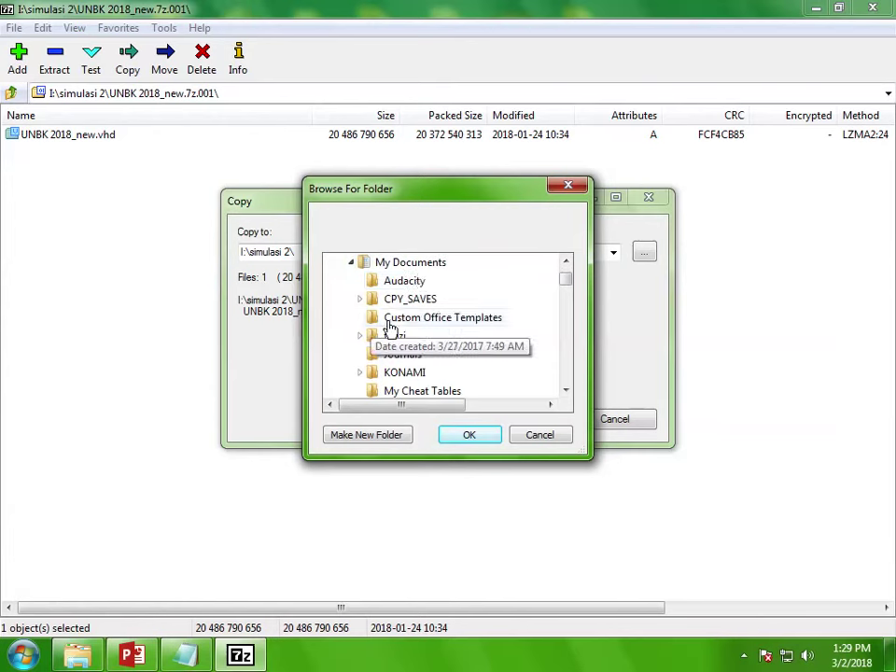
drag(566, 282, 566, 296)
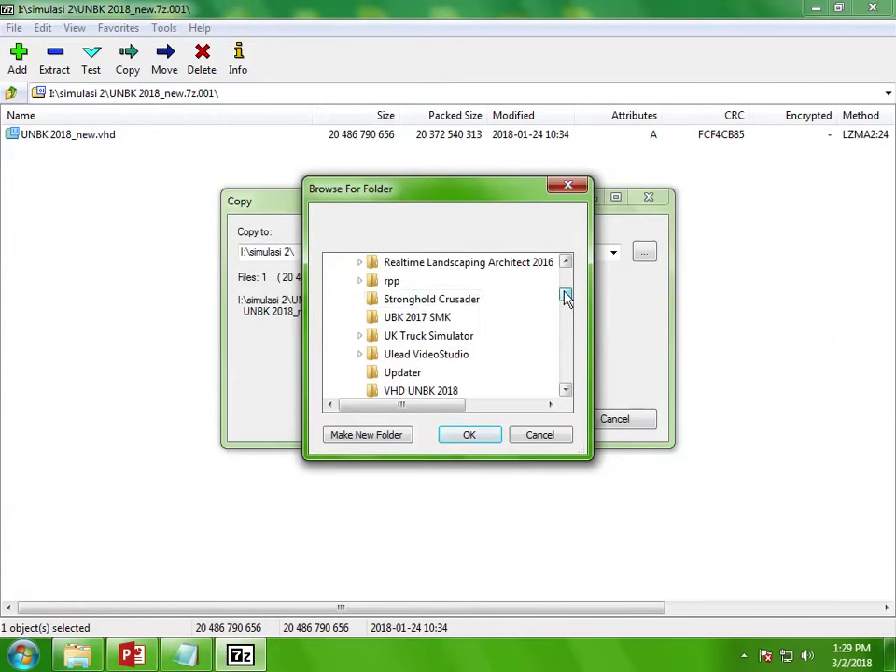
click(431, 319)
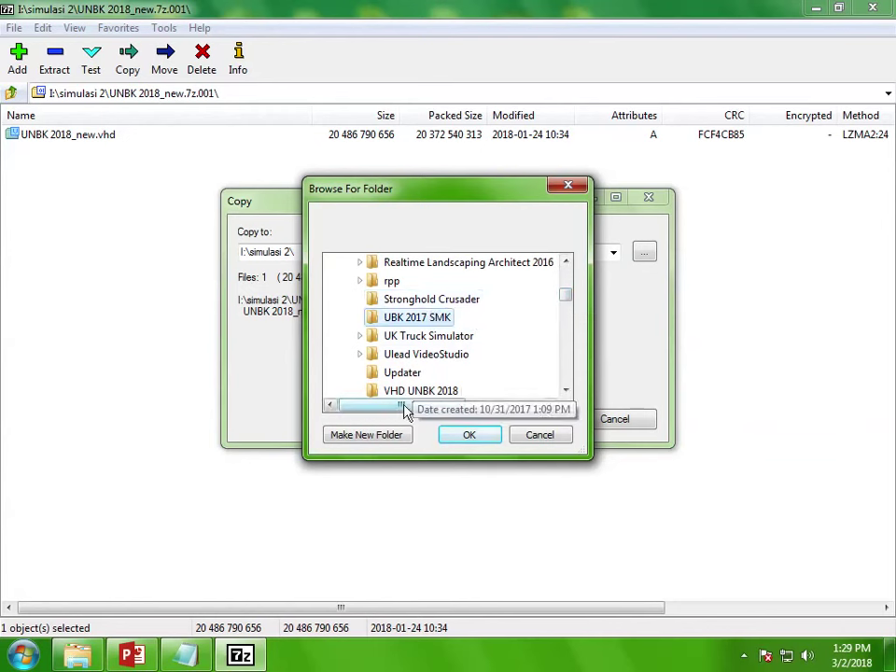
click(567, 392)
click(566, 391)
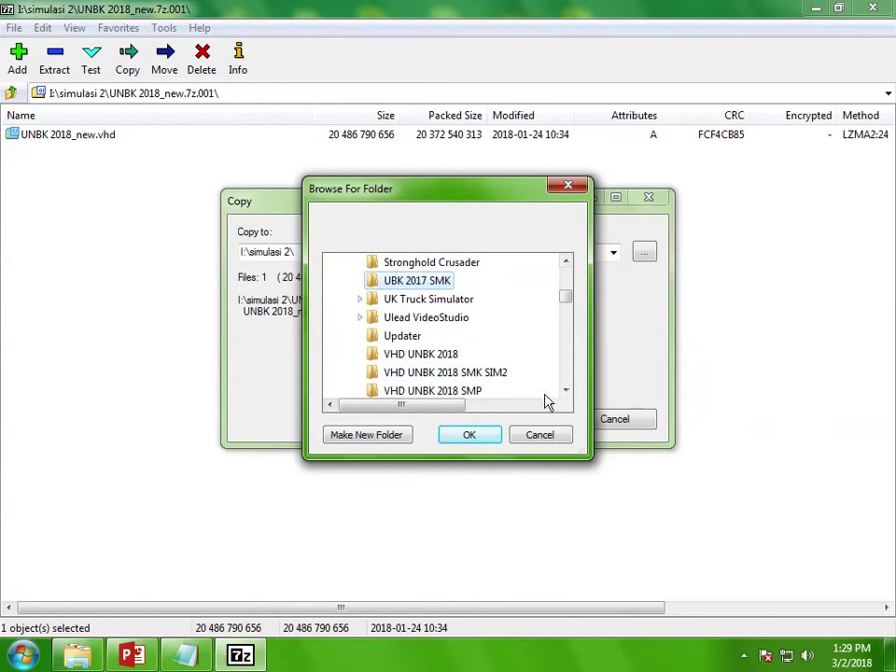
click(566, 391)
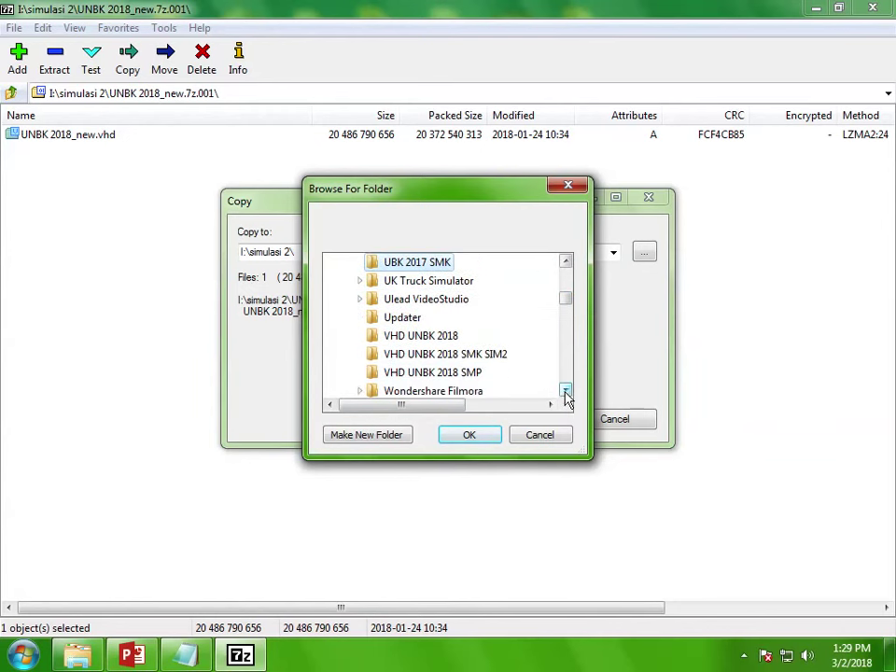
click(433, 336)
Step: Create a 'gladi bersih' folder there and accept it as the extraction destination
click(360, 434)
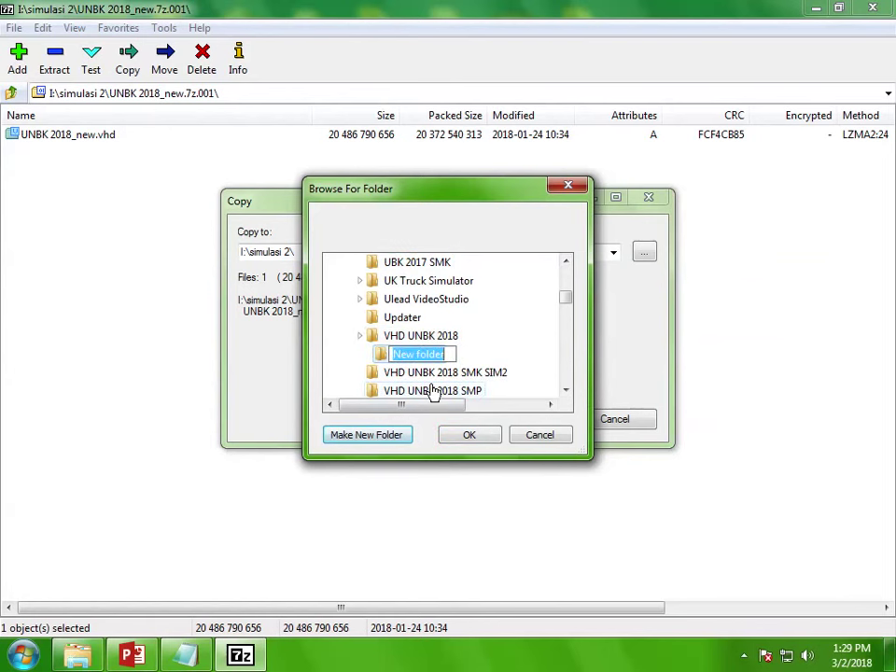
text(gladi bersih)
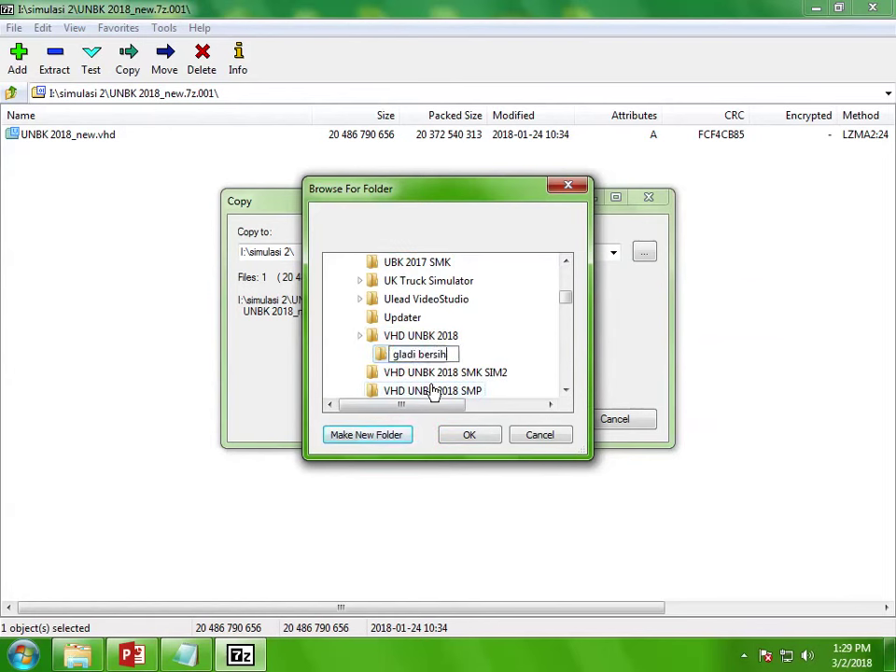
key(Return)
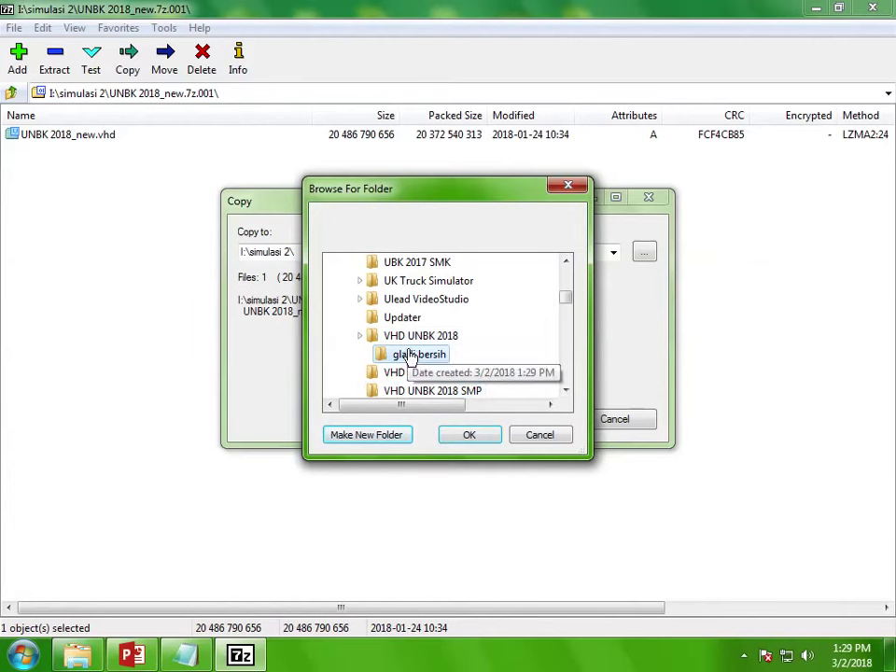
click(485, 440)
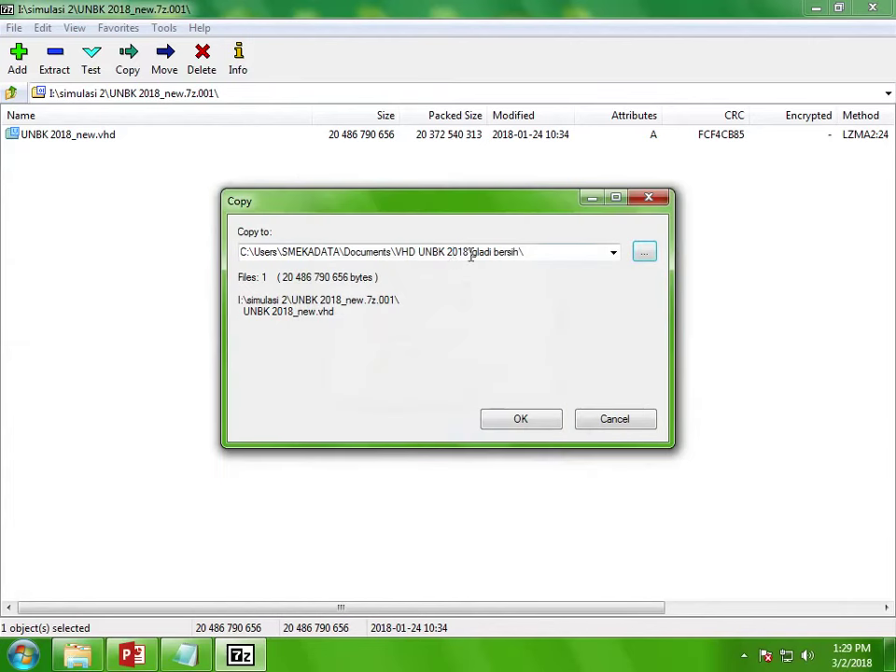
click(475, 254)
drag(522, 253, 476, 254)
Step: Start the extraction, then add step 2 'tunggu ekstrak vhd sampai selesai' and minimize Notepad
click(515, 419)
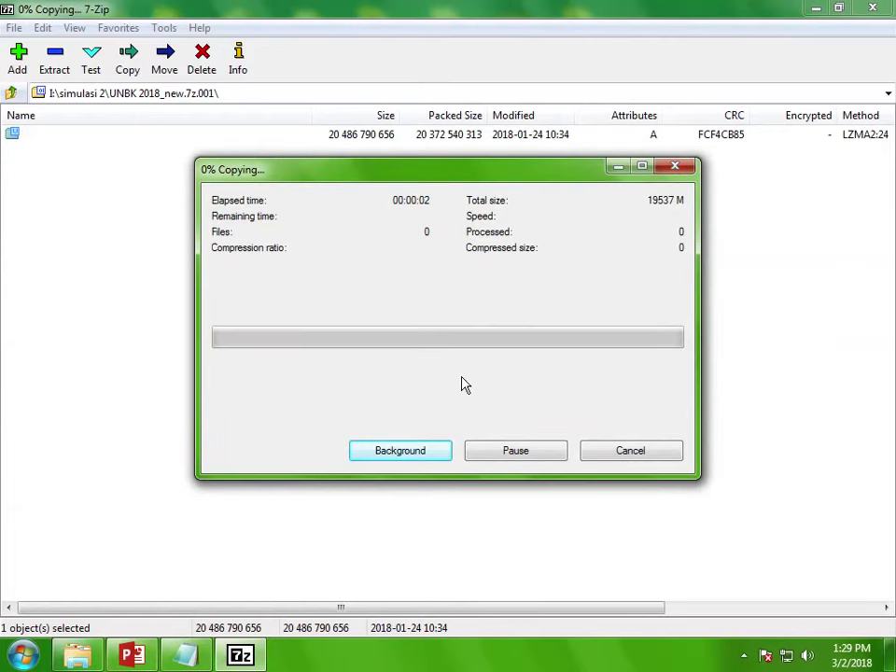
click(186, 656)
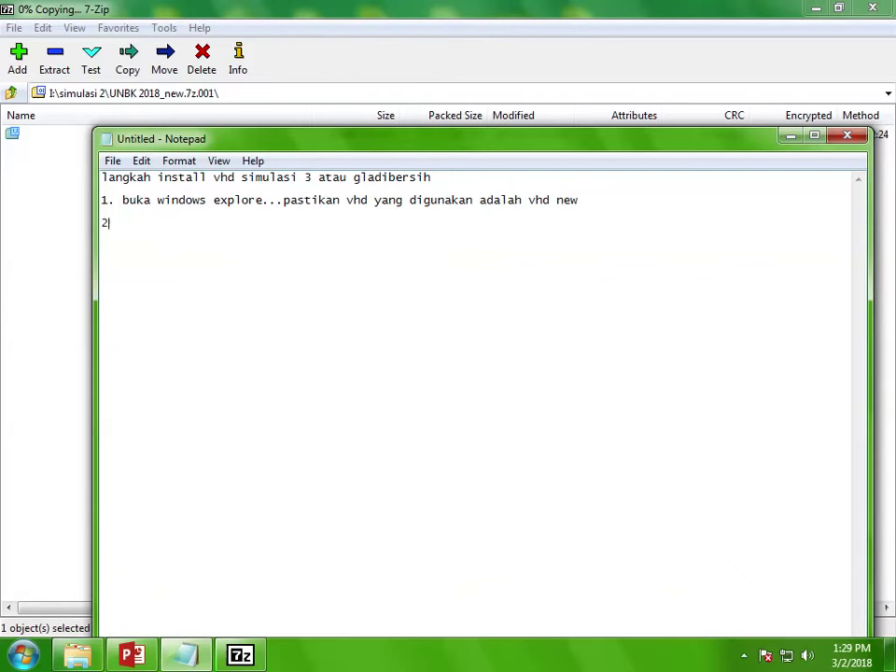
text(tunggu ekstrak vh)
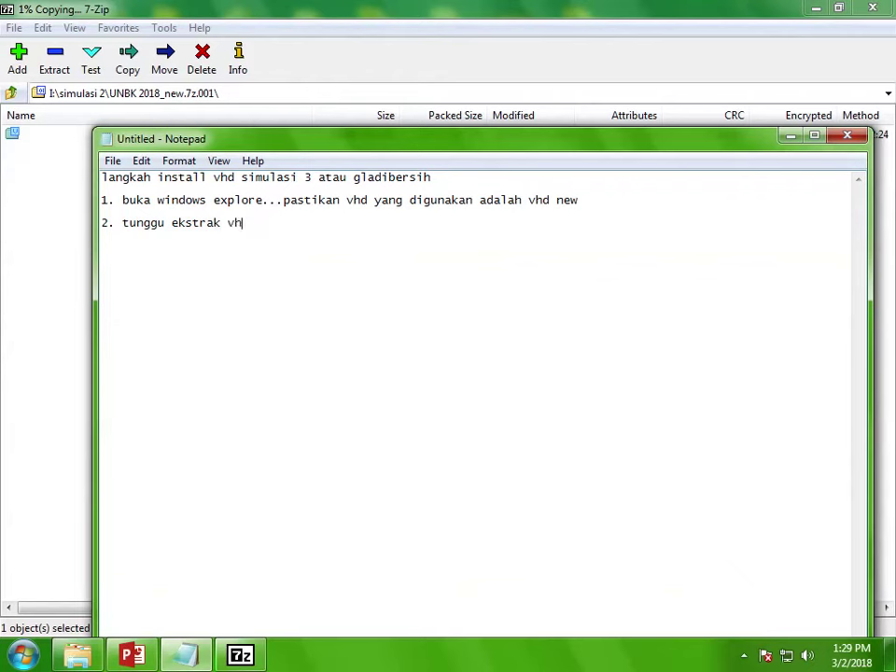
text(d sampai selesai)
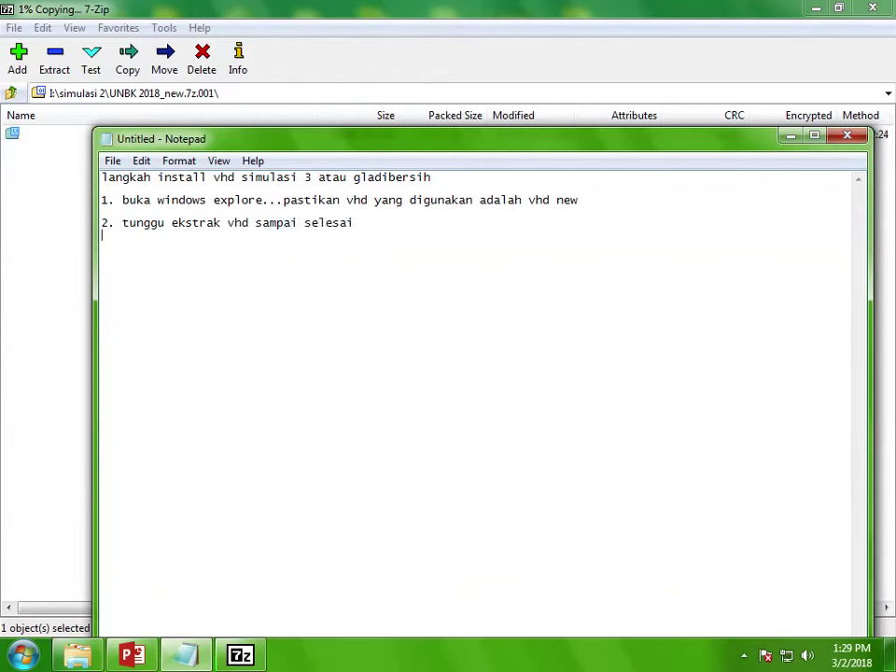
click(789, 137)
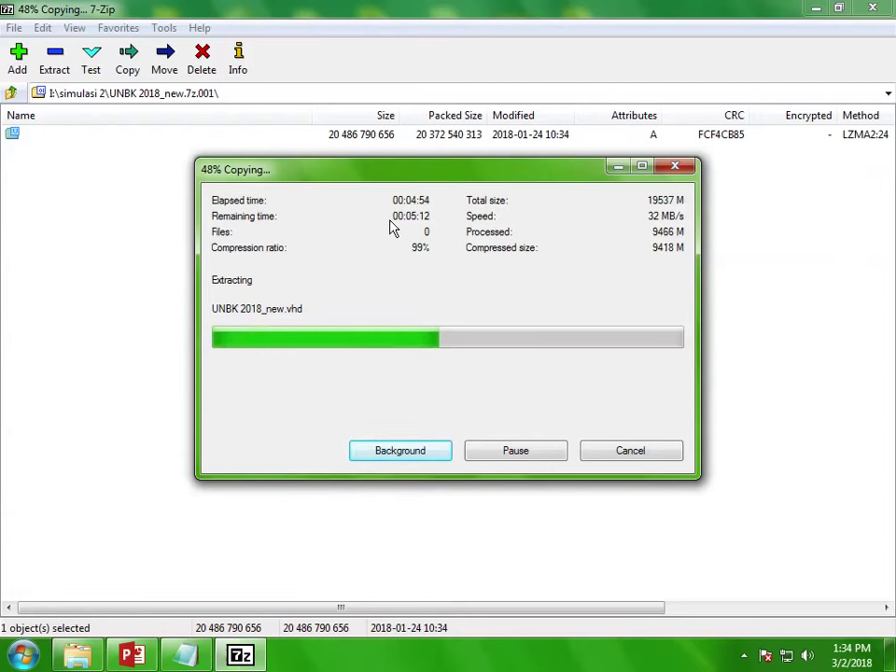
Step: Add the line 'jika ada masalah, silahkan kirim wa ke :' to the notes, then return to 7-Zip
click(186, 655)
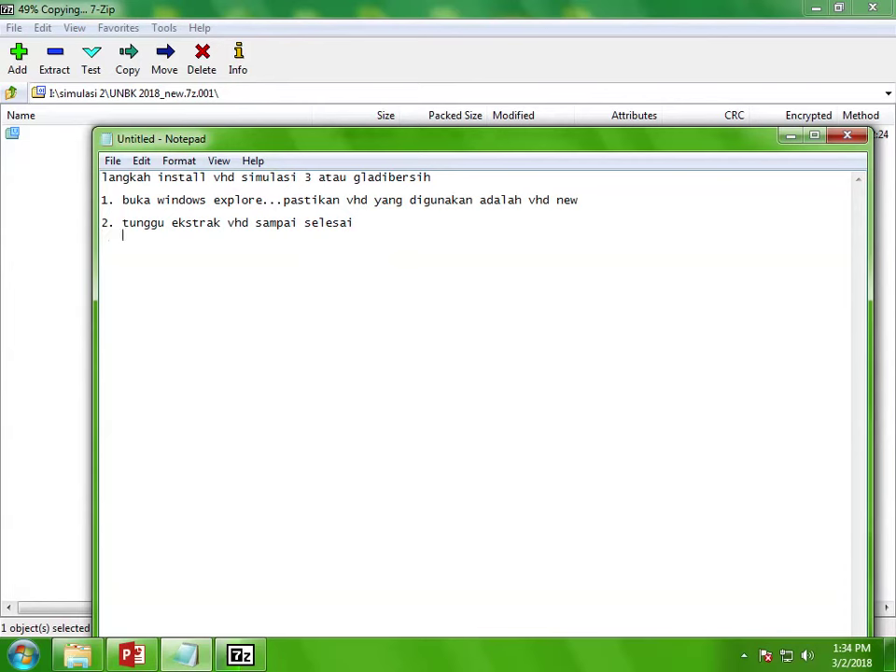
text(jika ada masalah, )
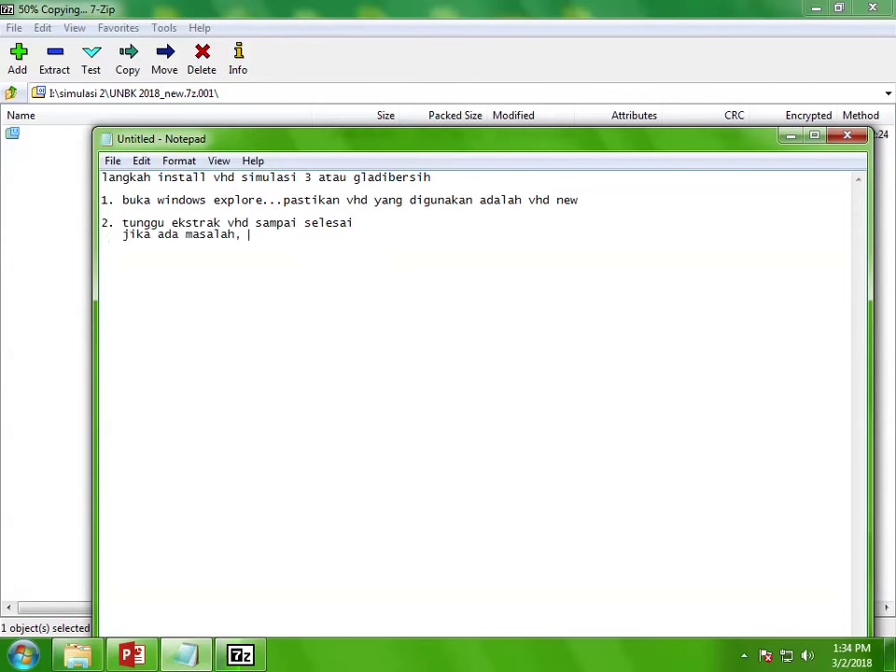
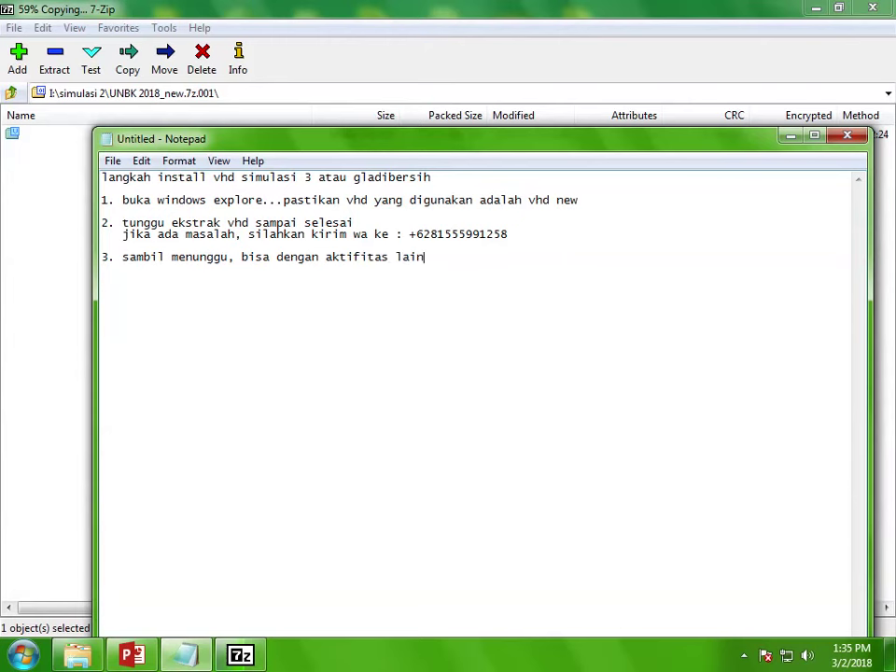
click(240, 655)
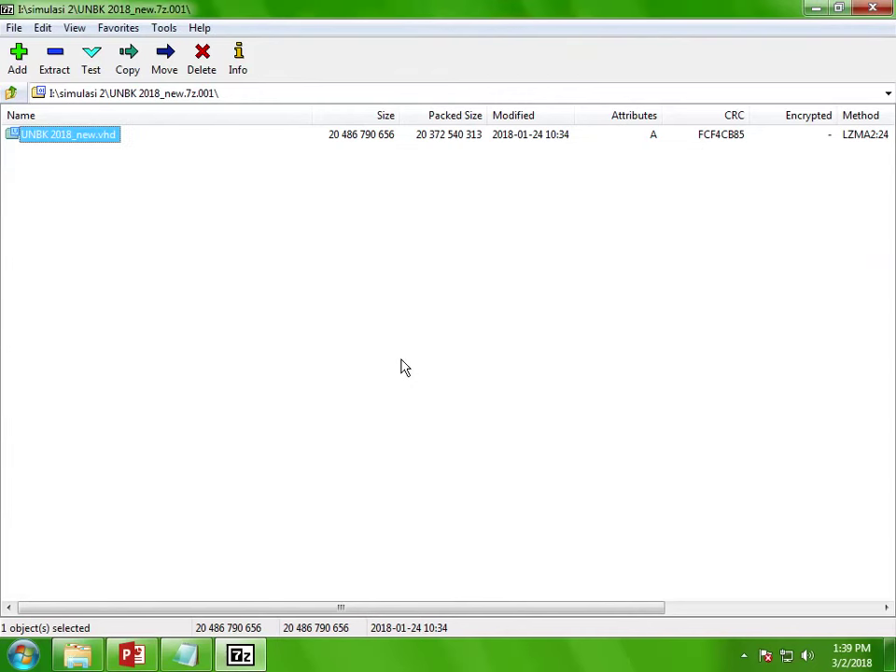
Step: Close 7-Zip and open Network and Sharing Center from the network tray icon
click(865, 11)
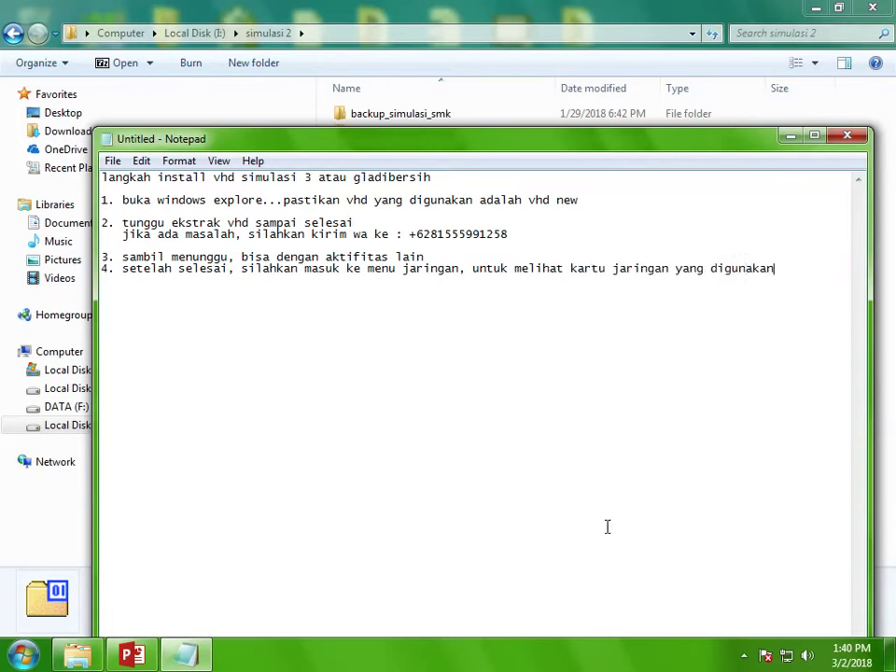
right_click(786, 655)
click(774, 646)
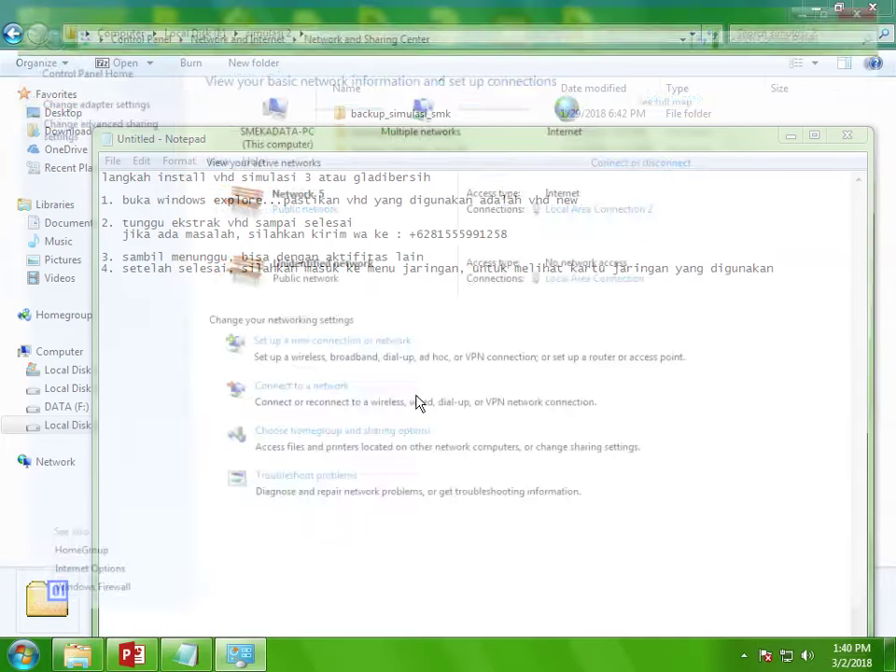
Step: Show the network adapters in Details view in a smaller Network Connections window
click(112, 109)
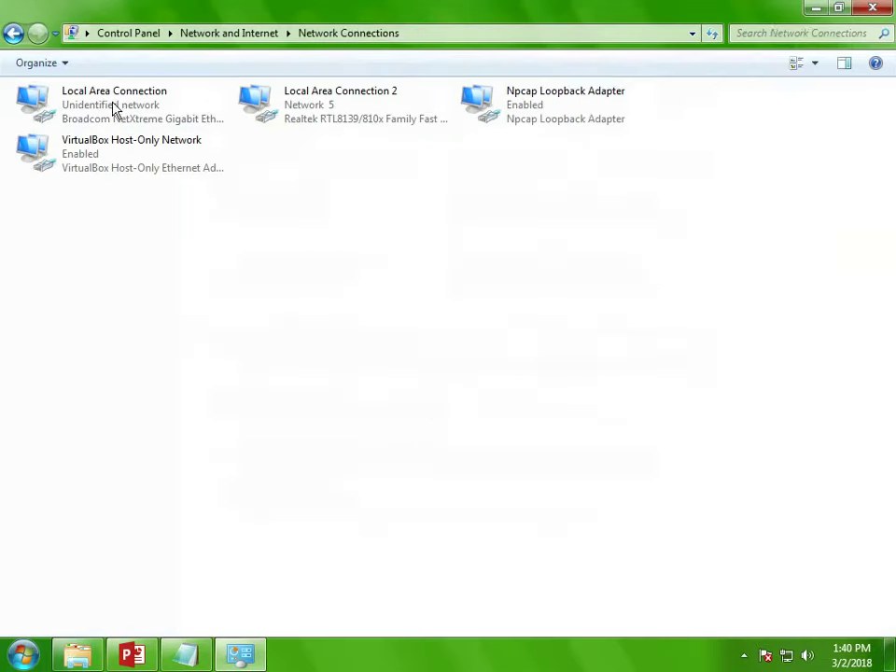
drag(284, 34, 455, 359)
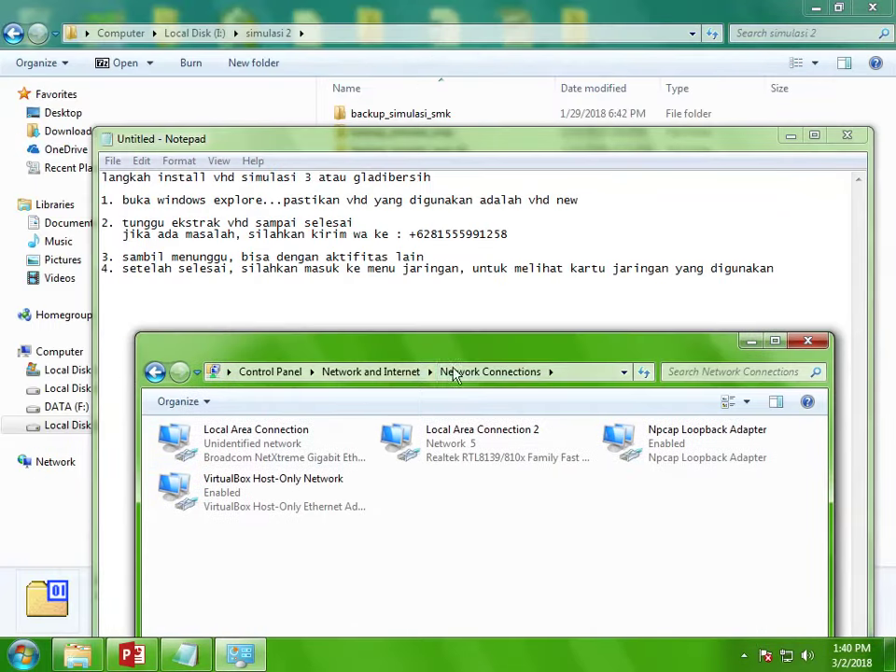
click(313, 437)
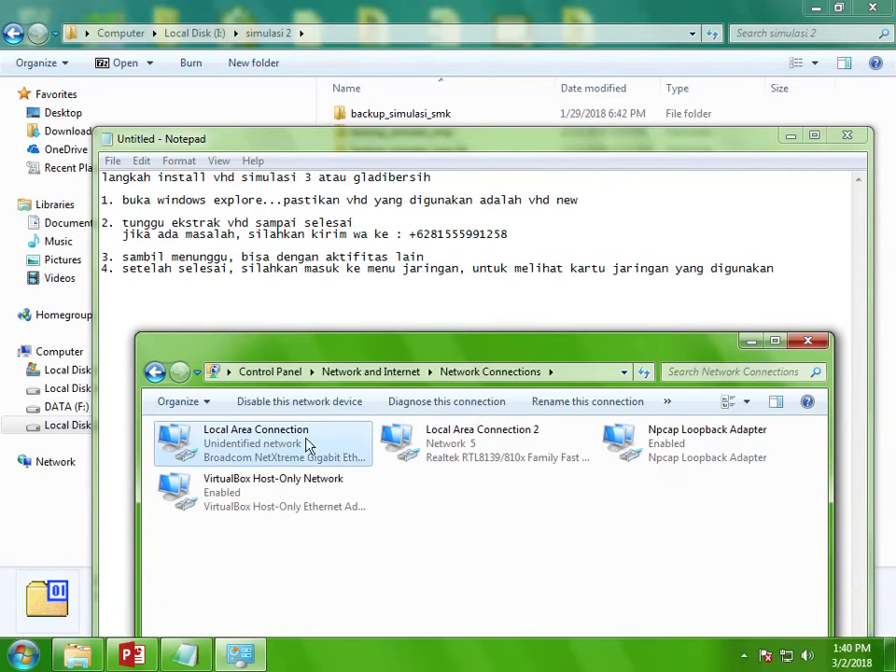
click(746, 402)
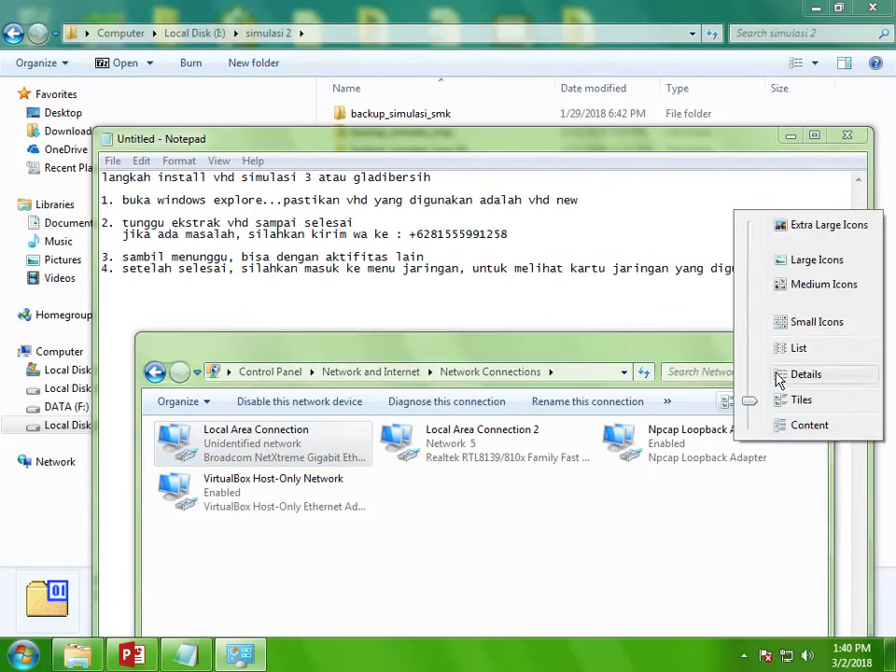
click(780, 374)
drag(512, 344, 537, 304)
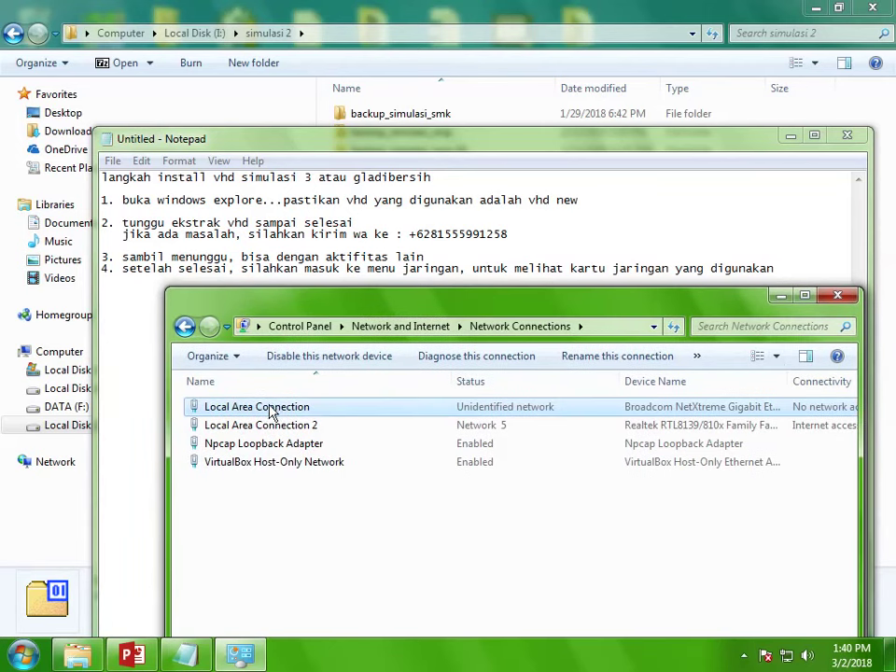
Step: Rename Local Area Connection to ke_client and Local Area Connection 2 to ke_internet
right_click(272, 412)
click(297, 547)
text(k)
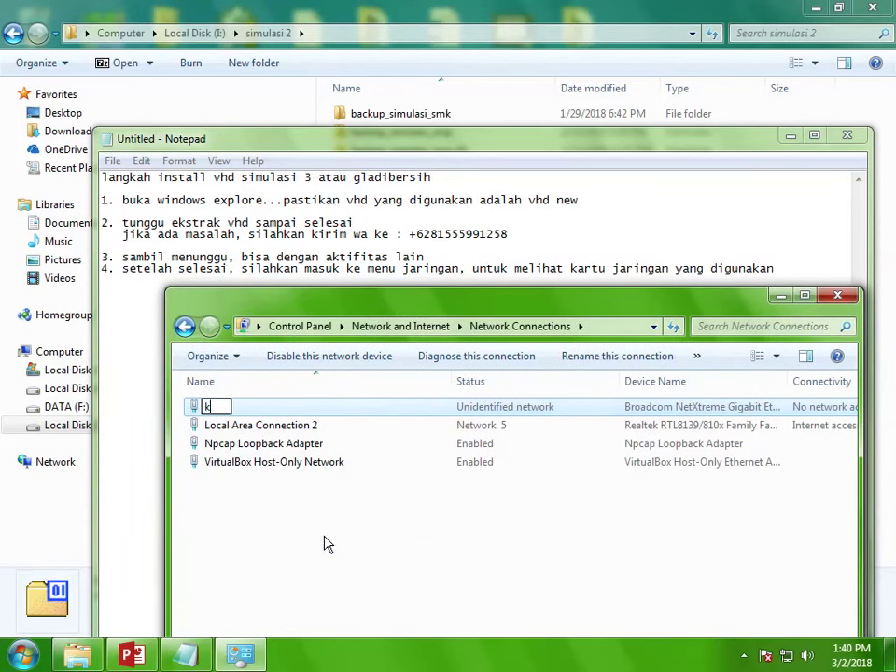
text(e_client)
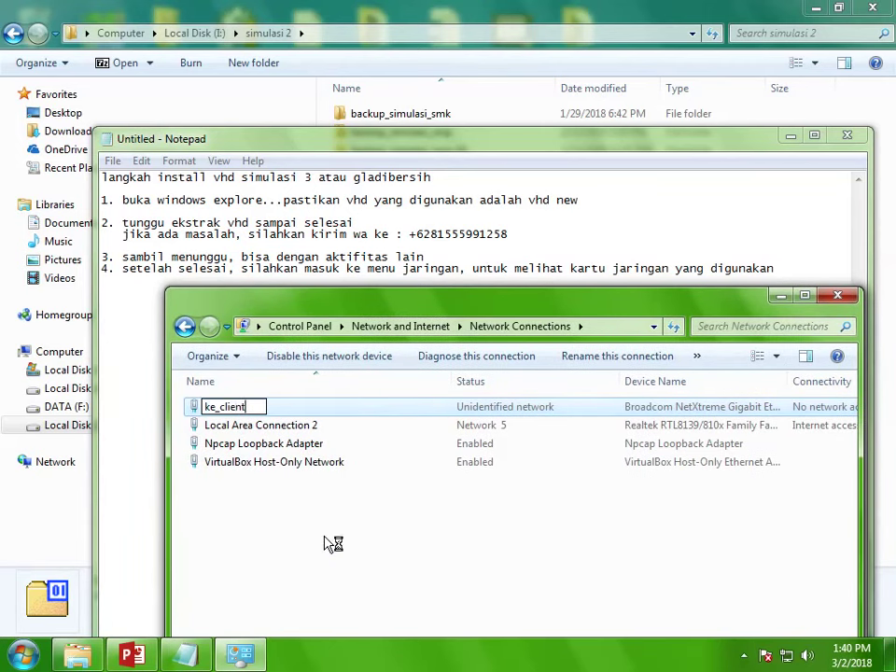
key(Return)
right_click(300, 434)
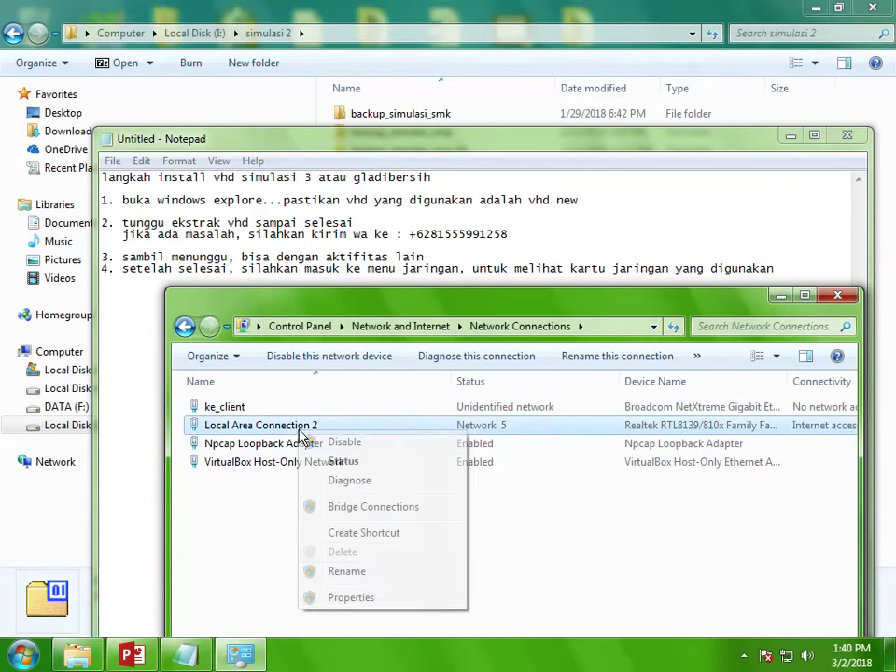
click(346, 571)
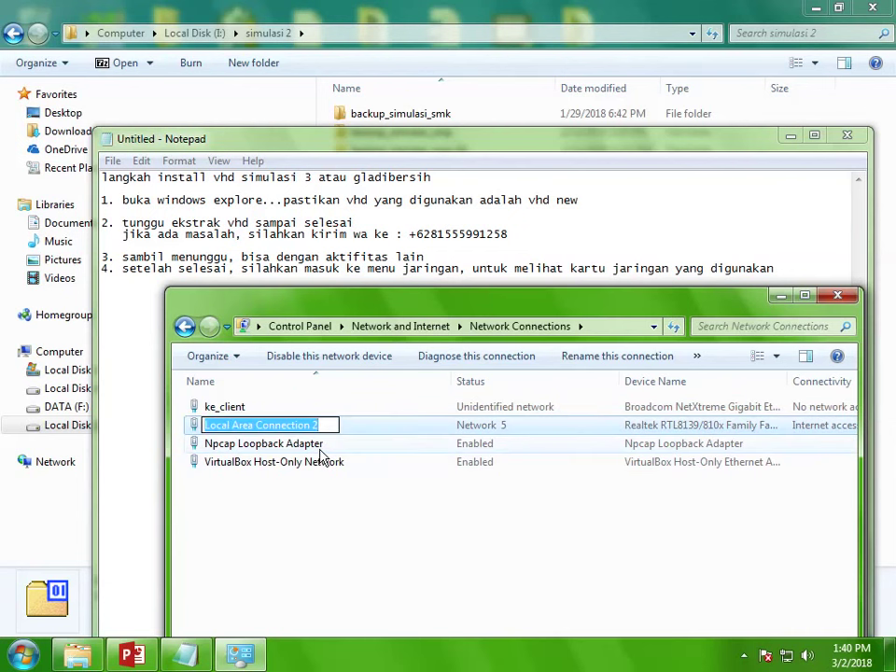
text(ke_in)
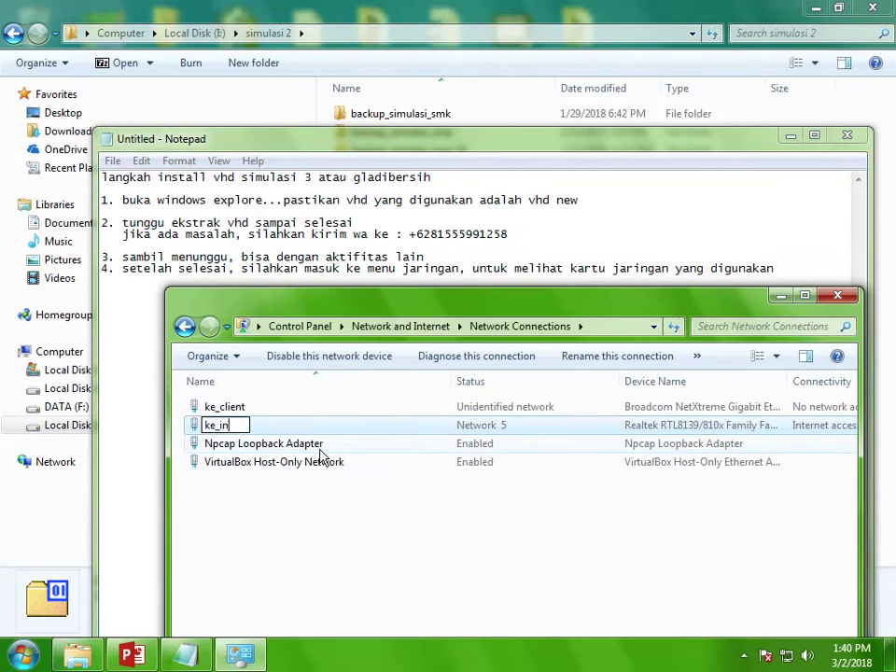
text(ternet)
key(Return)
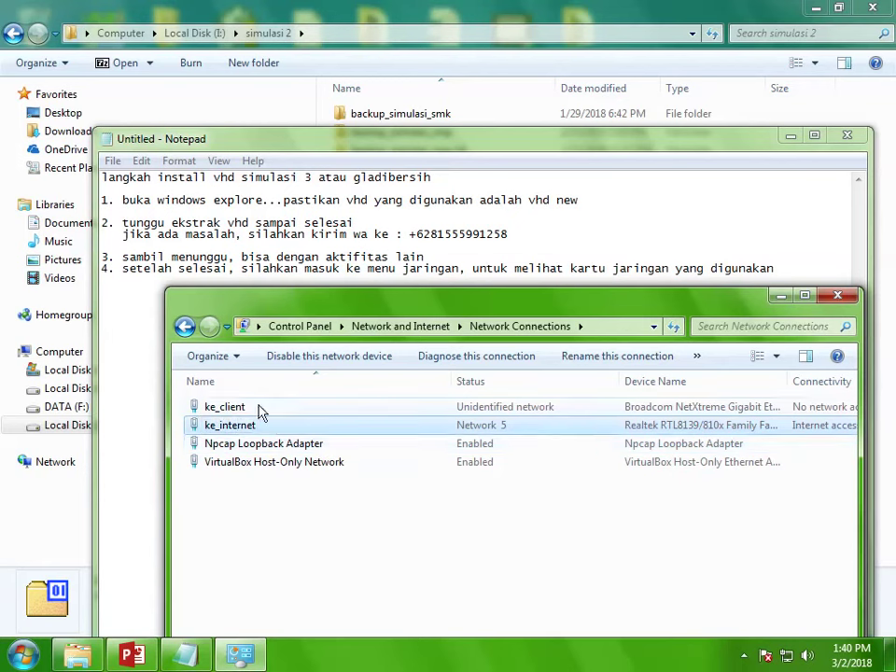
Step: Inspect the IPv4 settings of ke_client and close them without changes
click(237, 413)
right_click(239, 415)
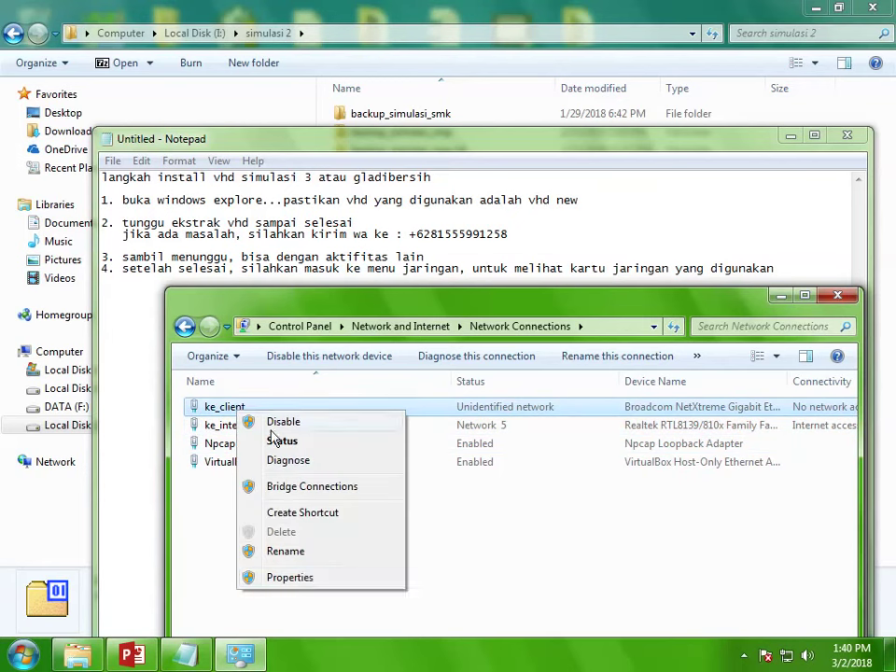
click(304, 583)
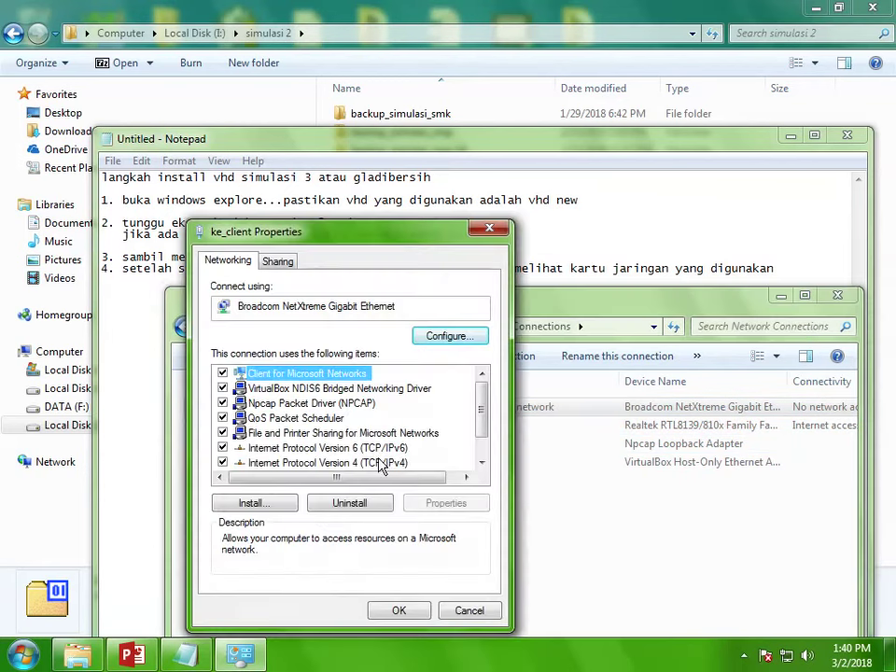
double_click(379, 463)
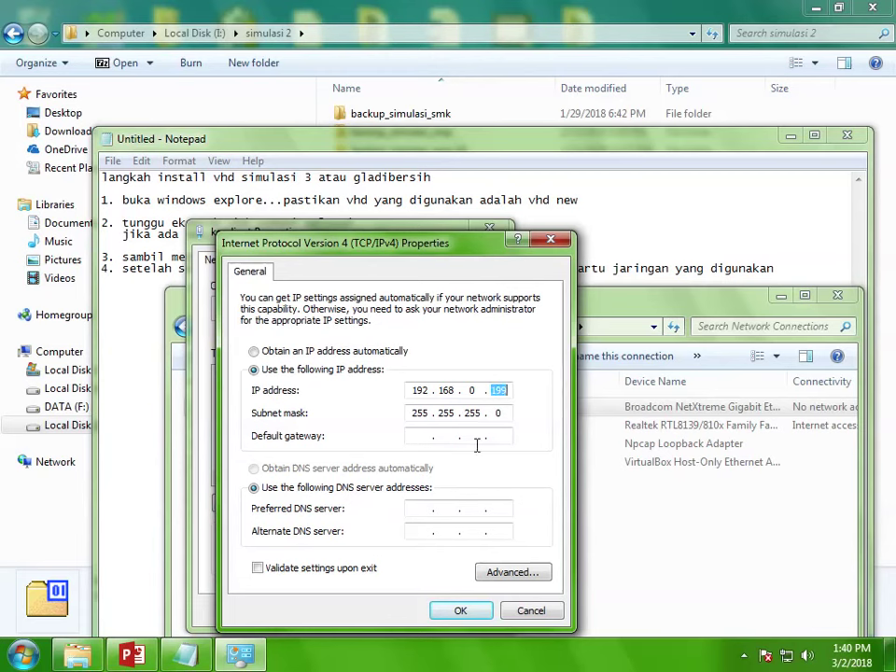
click(523, 613)
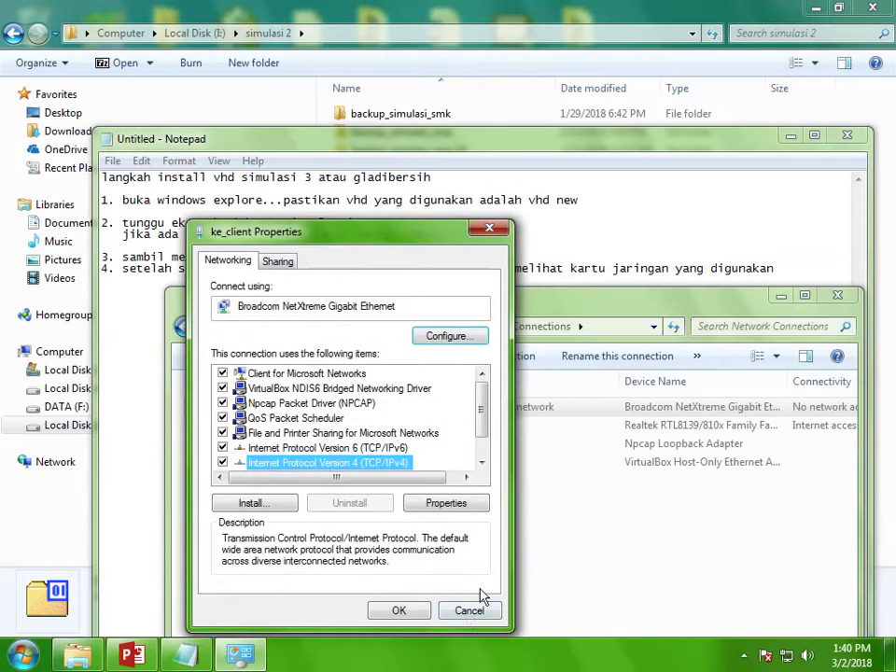
click(473, 612)
Step: Inspect the IPv4 settings of ke_internet without changes, then close Network Connections
right_click(233, 426)
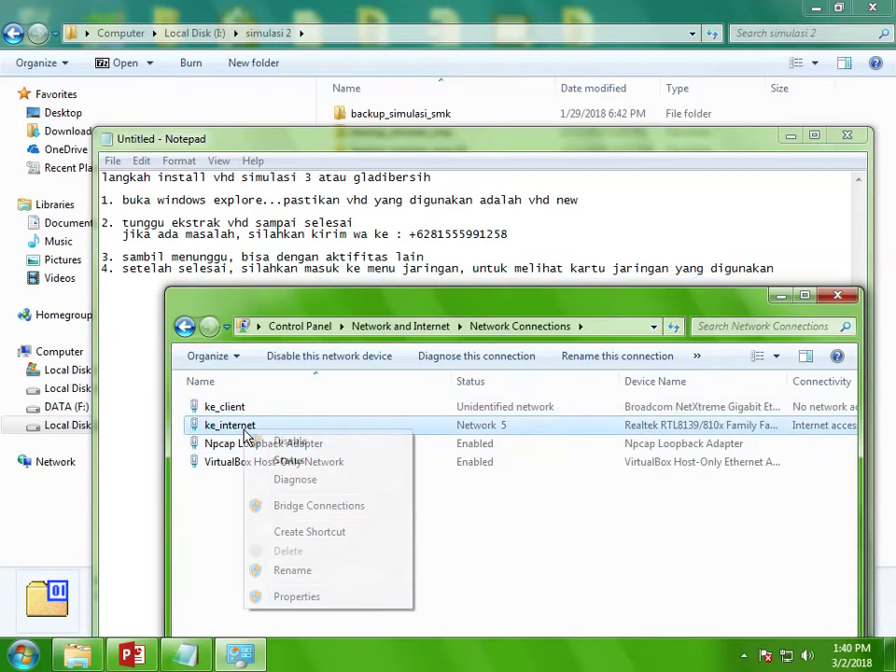
click(306, 594)
click(370, 463)
click(446, 502)
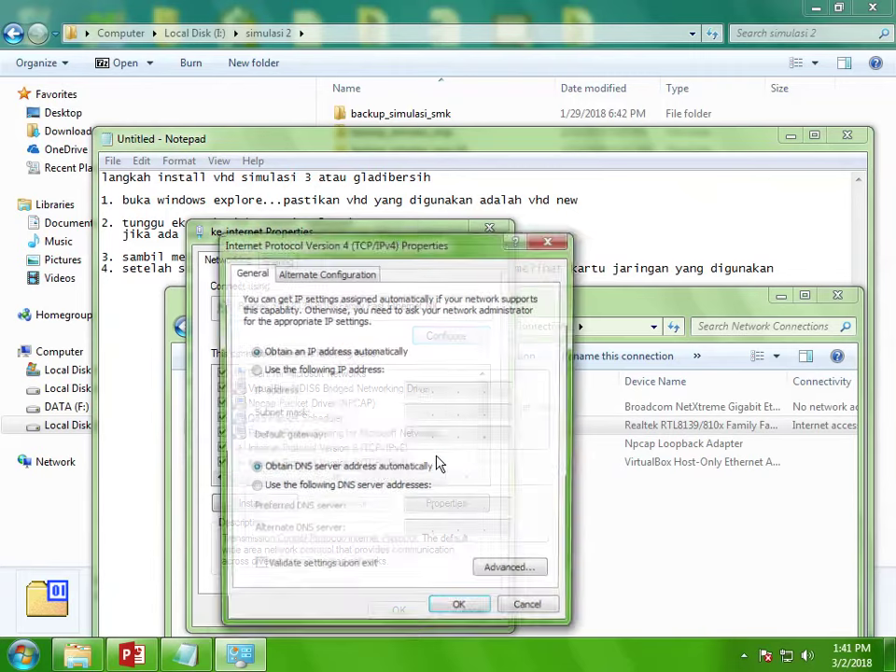
click(519, 610)
click(496, 611)
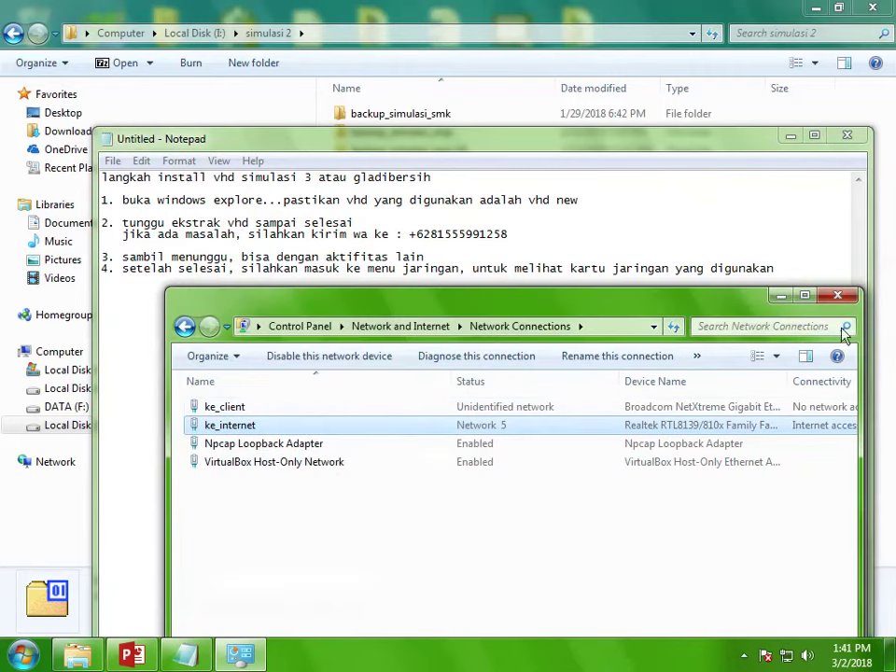
click(838, 295)
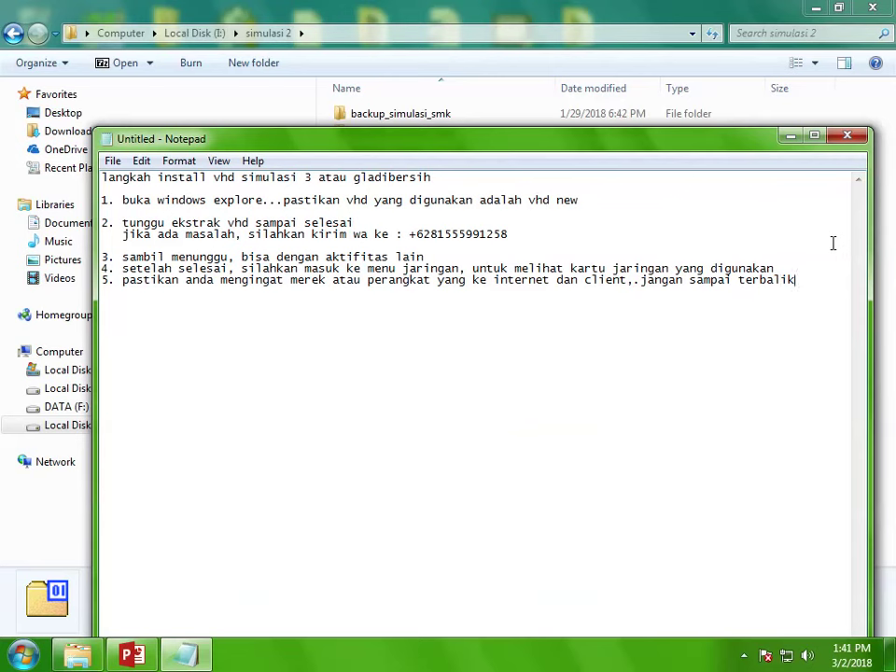
Step: Add step 6 'buka virtual box' and step 7 'dan ikuti langkah berikut ini', then minimize Notepad and Explorer
key(Return)
text(6. buka virtual)
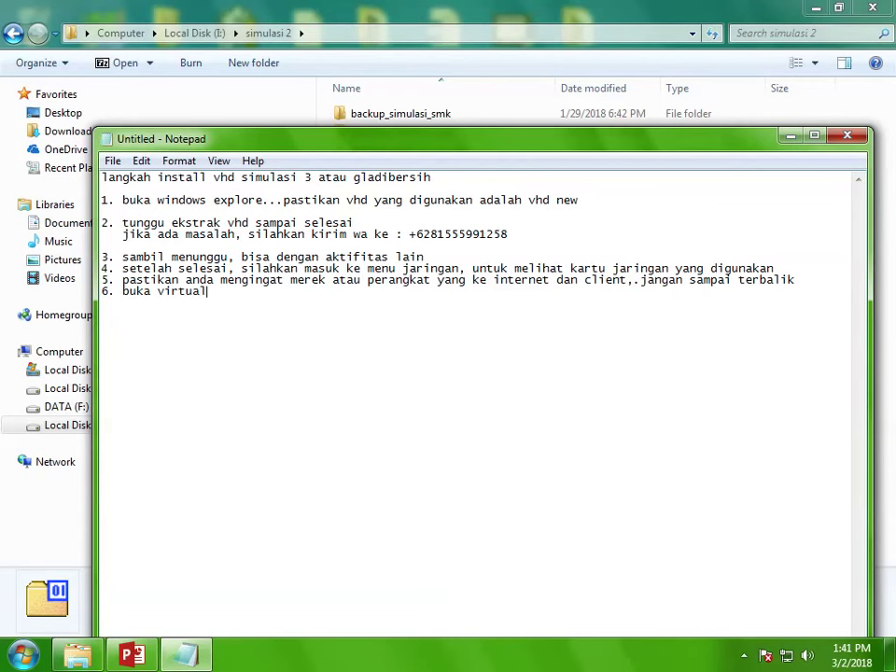
text( box)
key(Return)
text(dan ikuti)
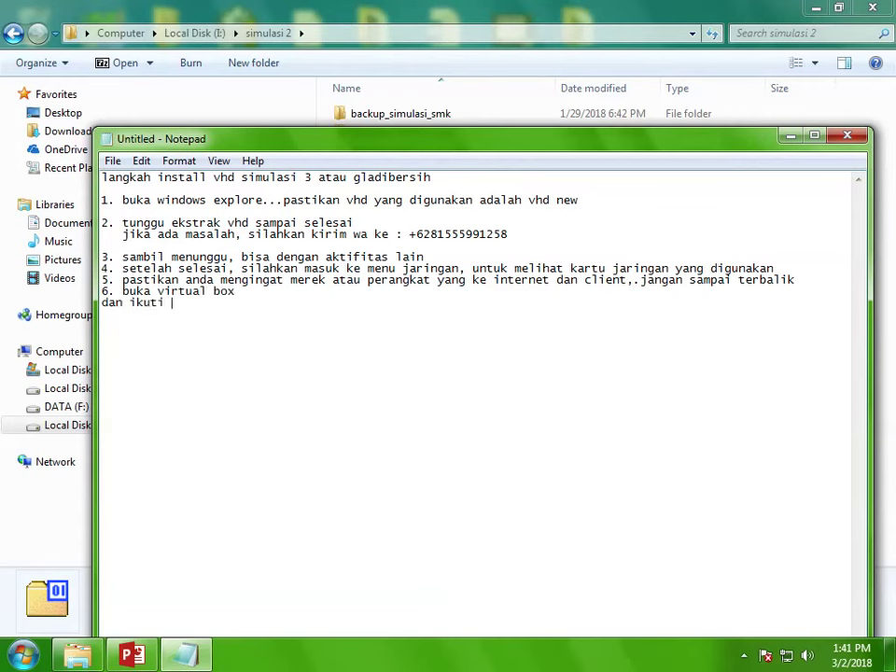
text( langkah beriku)
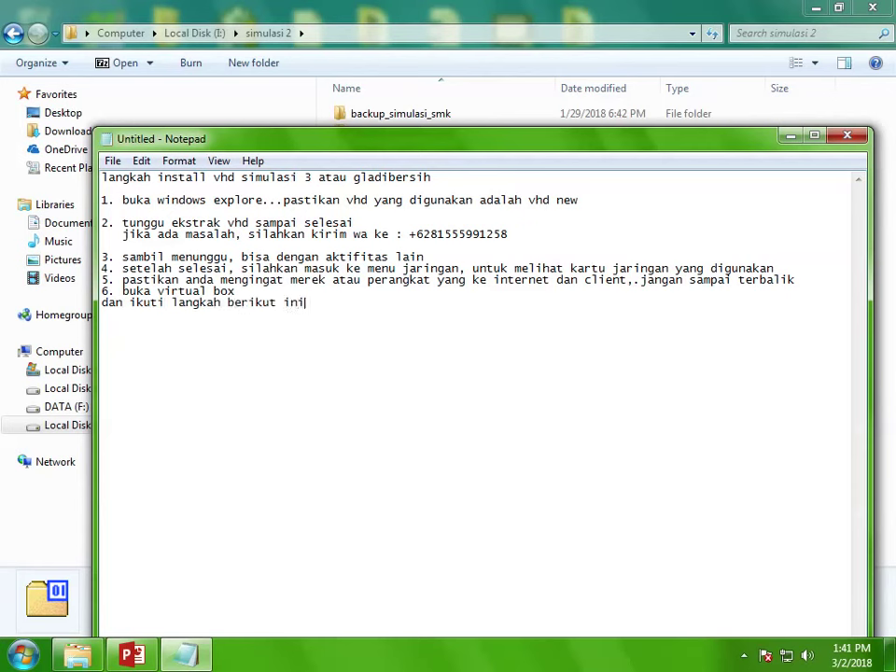
text(t ini)
key(Home)
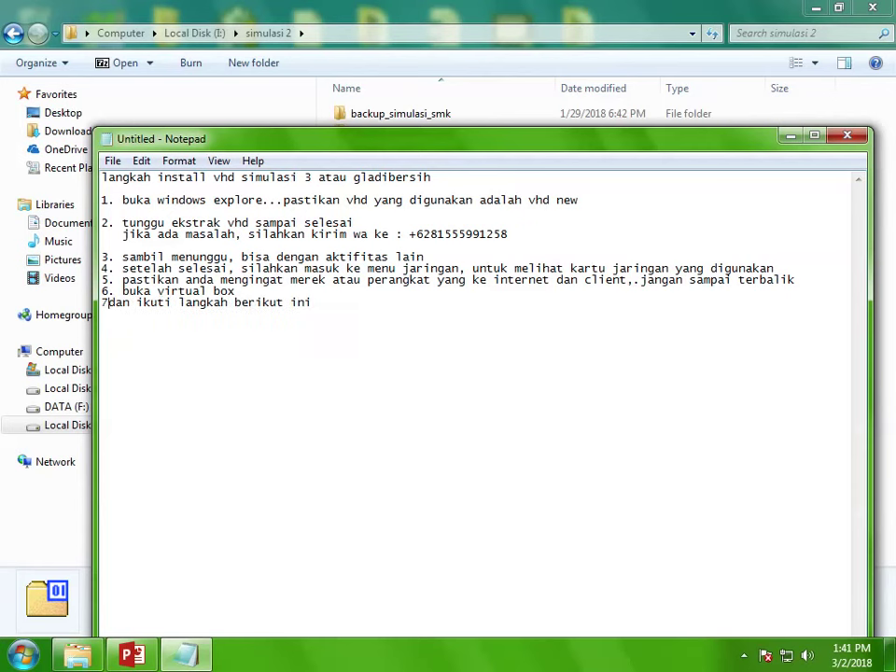
text(7.)
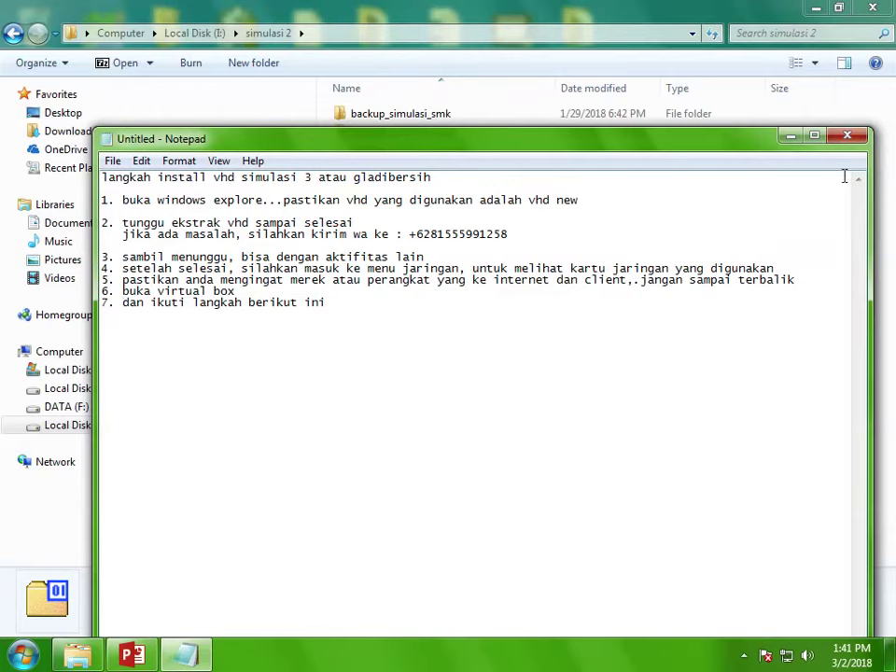
click(791, 136)
click(816, 7)
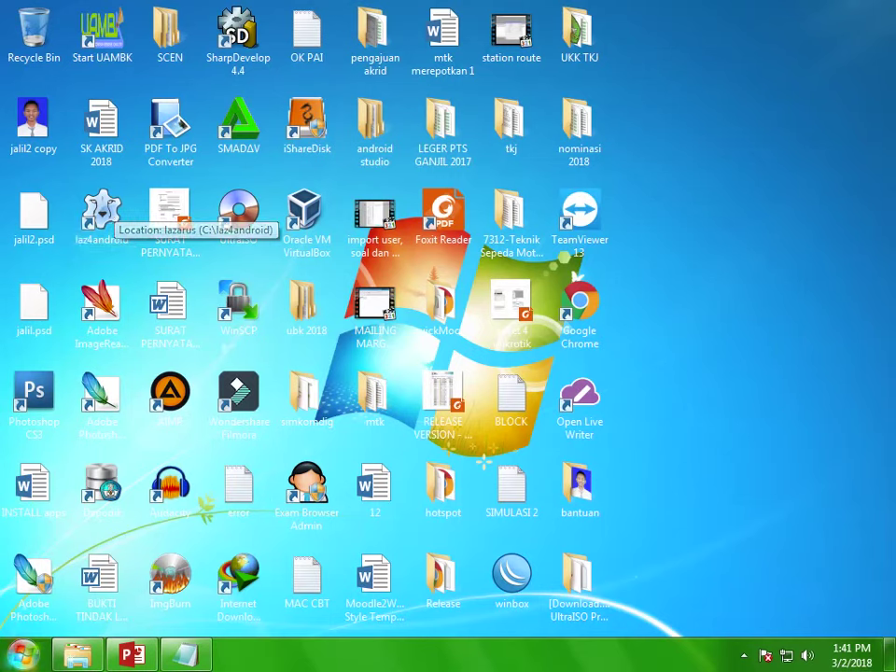
Step: Launch Oracle VM VirtualBox from the Start menu search
click(6, 645)
text(vir)
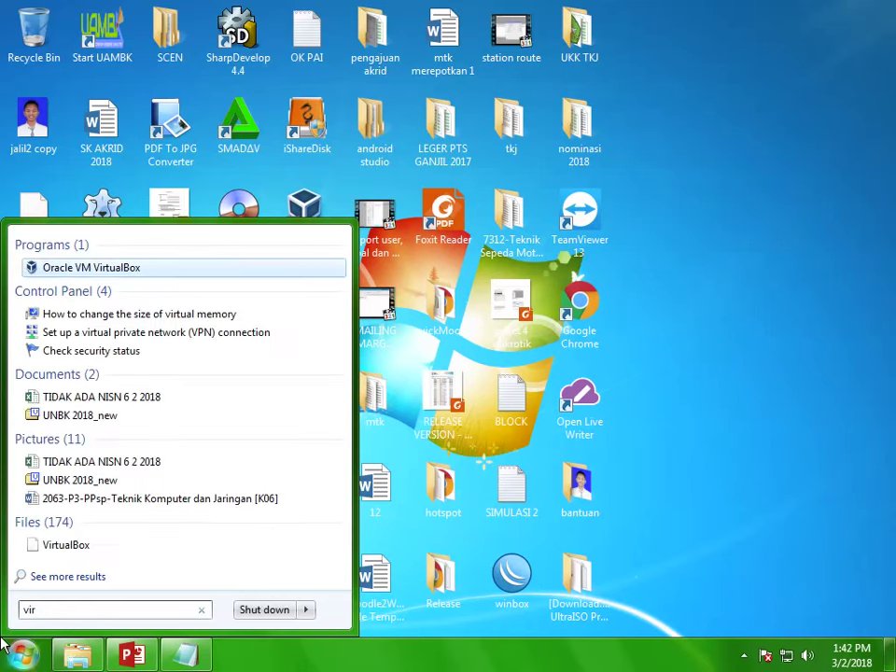
click(122, 268)
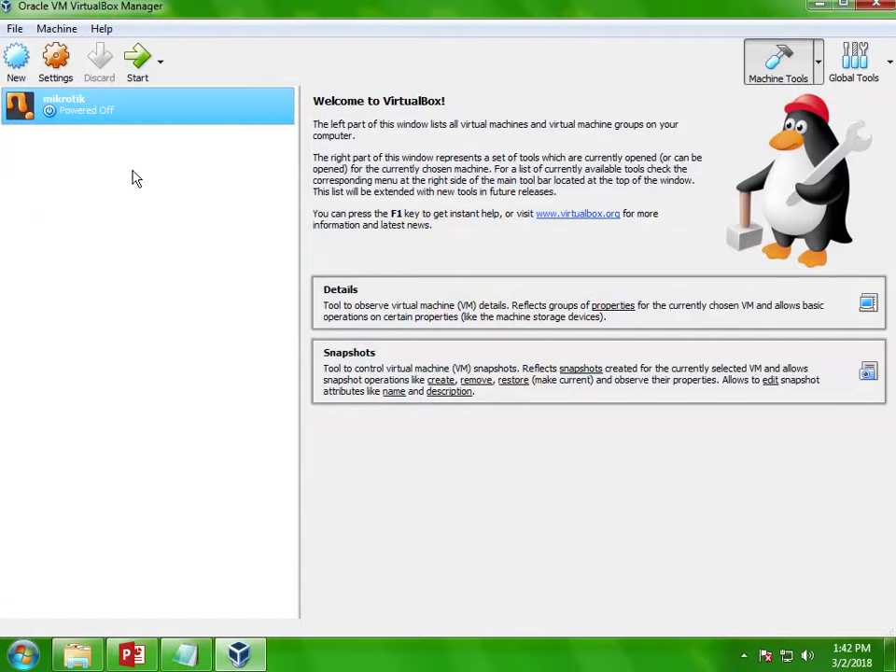
Step: Add step 8 about deleting simulations other than gladi bersih, then minimize Notepad
click(191, 654)
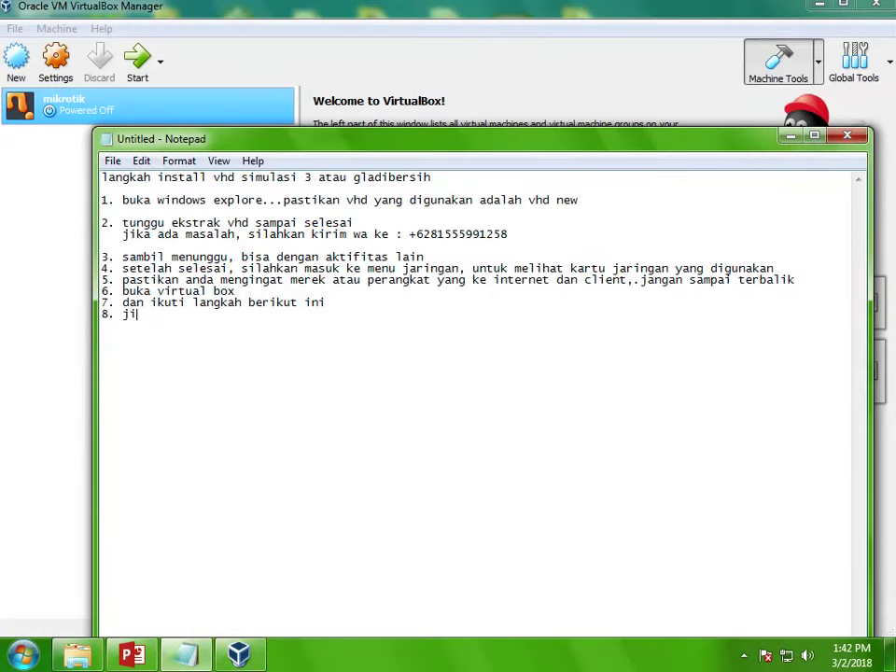
text(ka ada selain yang)
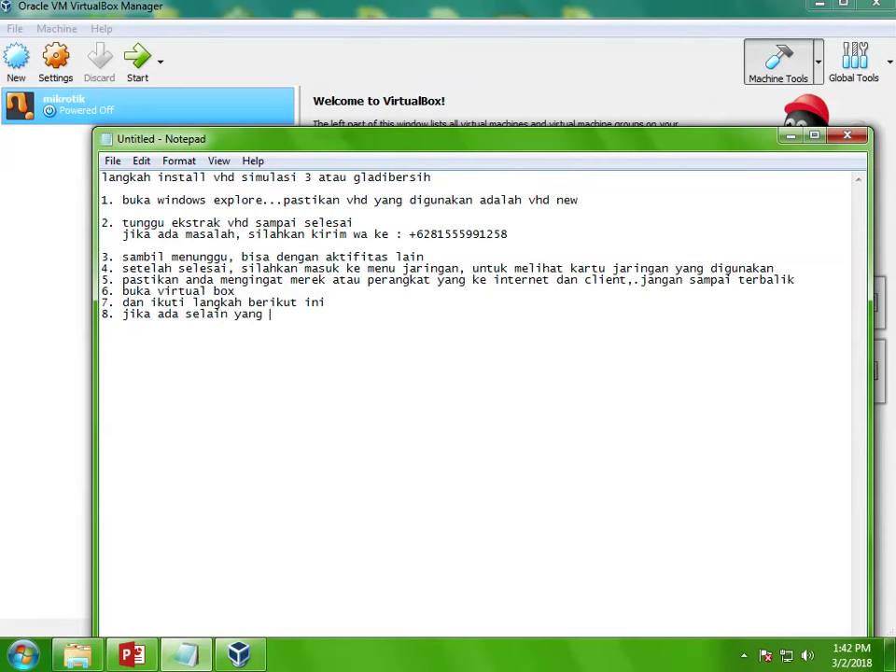
text( akan diguna)
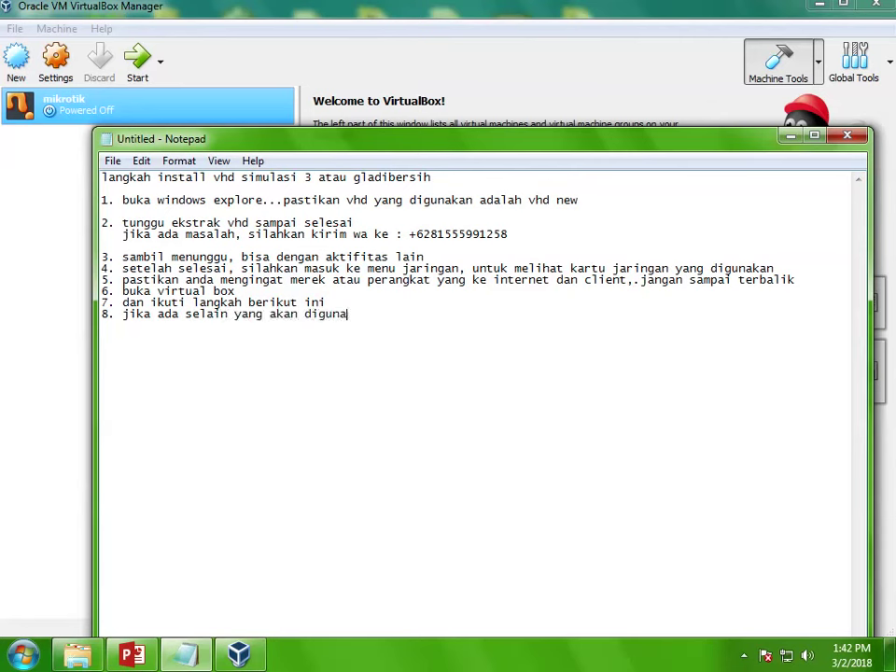
text(kan, maksudn)
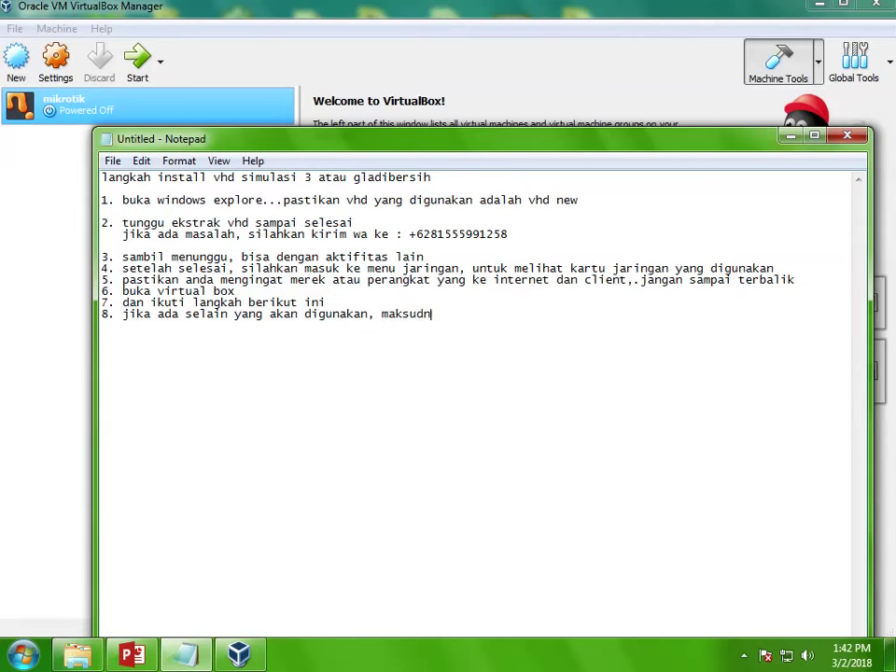
text(ya ada simulasi lai)
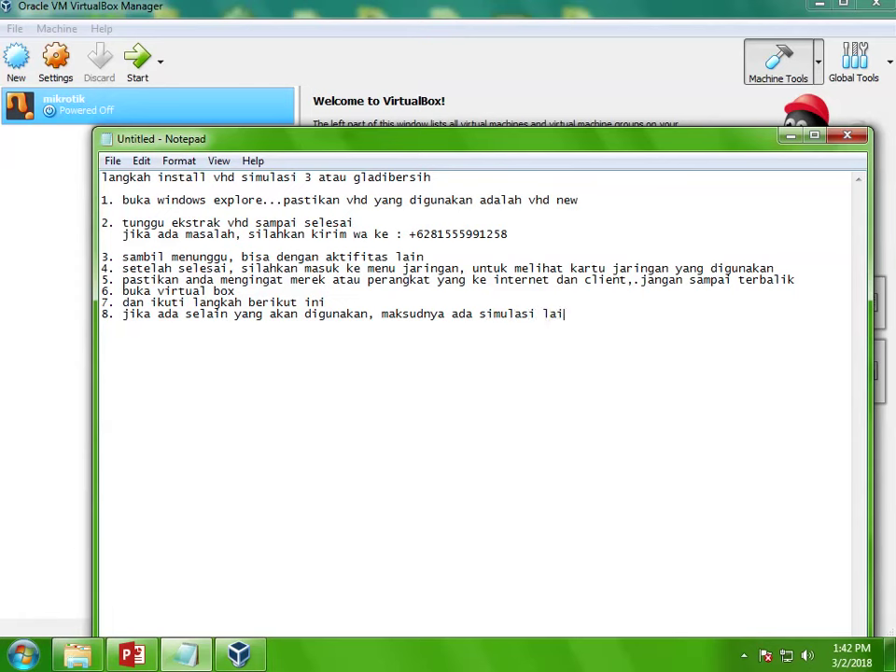
text(n selain glad)
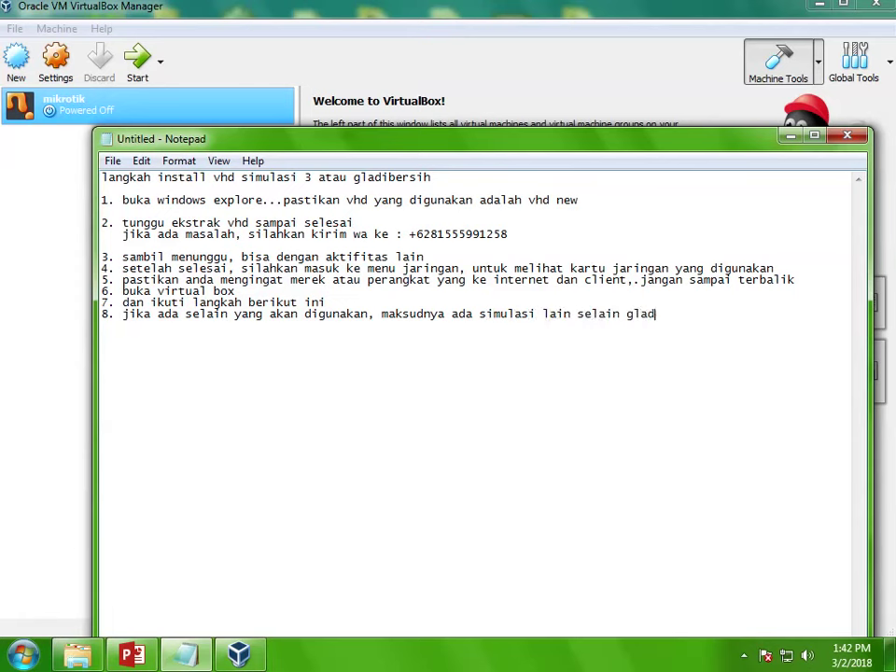
text(io)
text(bersih)
text(, silajk)
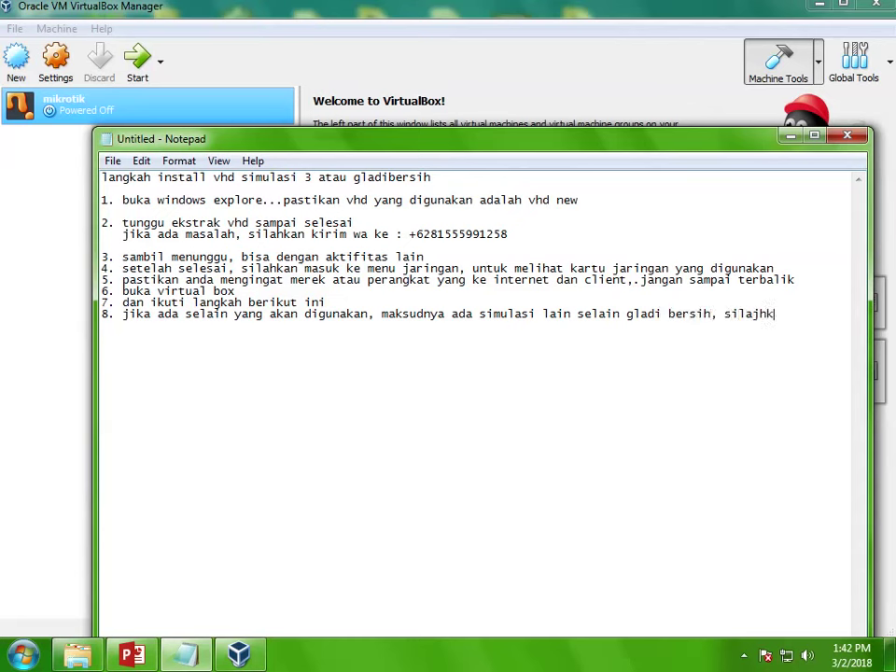
key(BackSpace)
text(jkan dihapus)
click(791, 138)
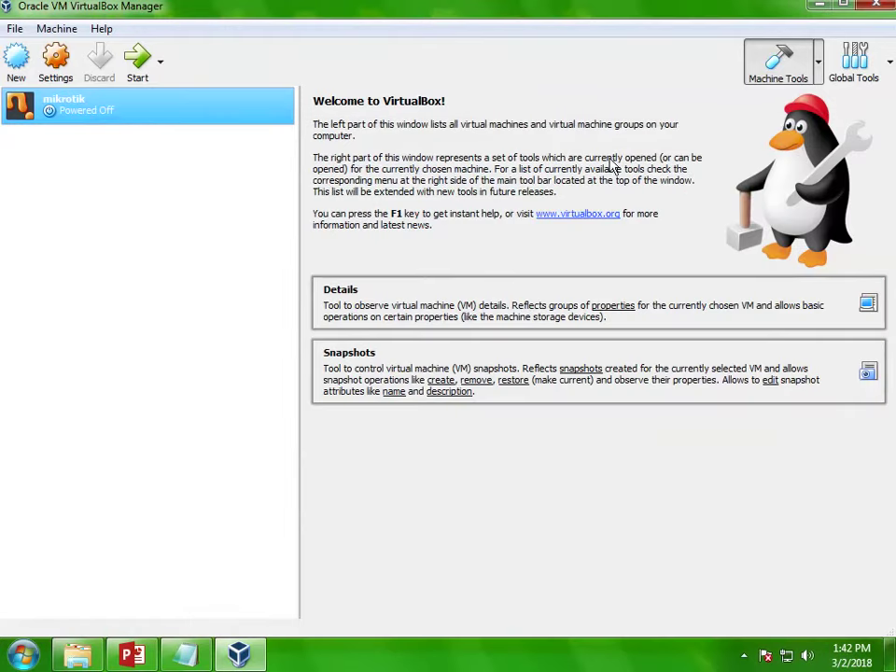
Step: Delete the mikrotik VM with all its files, then start creating a new virtual machine
right_click(136, 112)
click(187, 161)
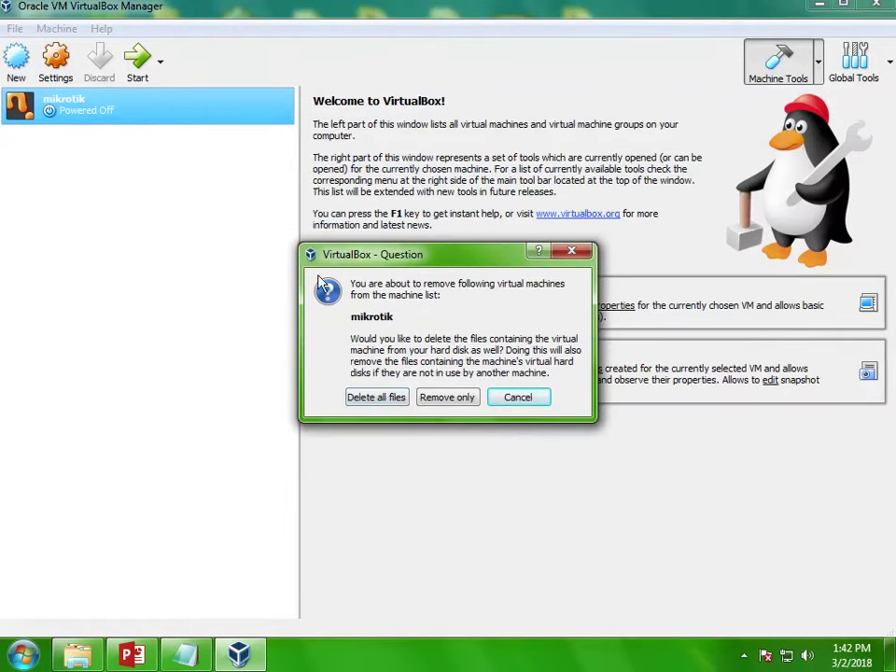
click(375, 398)
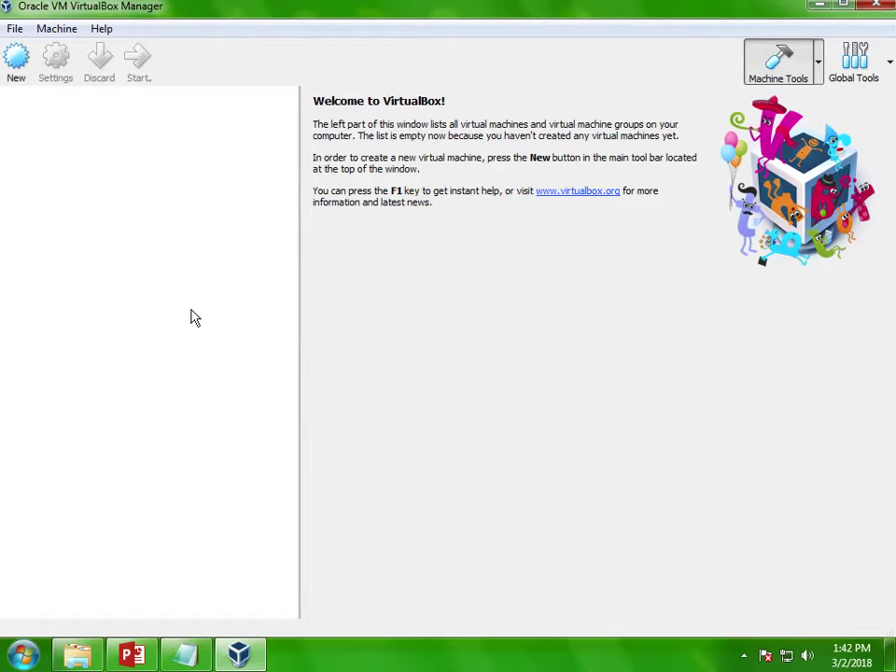
click(186, 655)
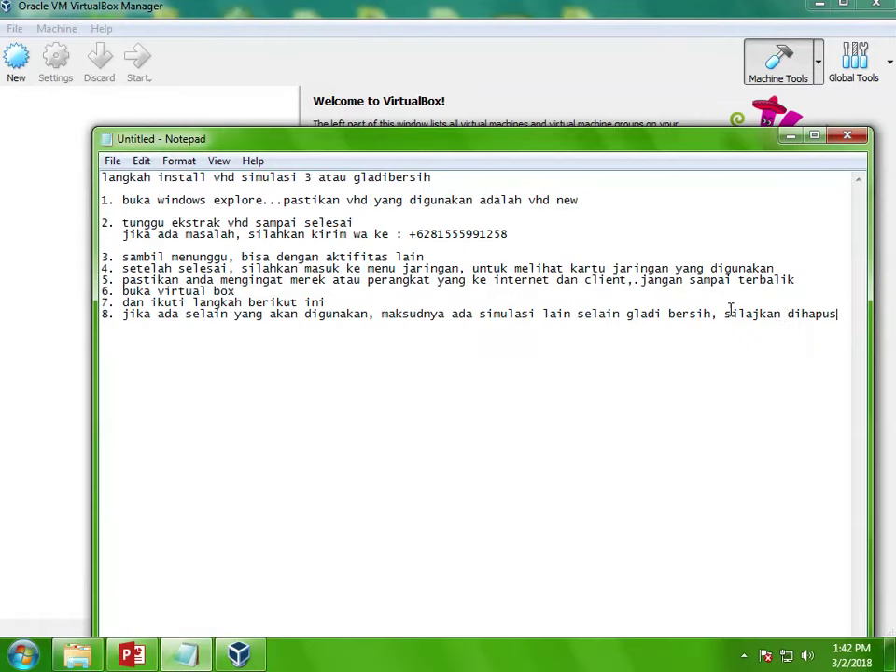
click(417, 58)
click(16, 56)
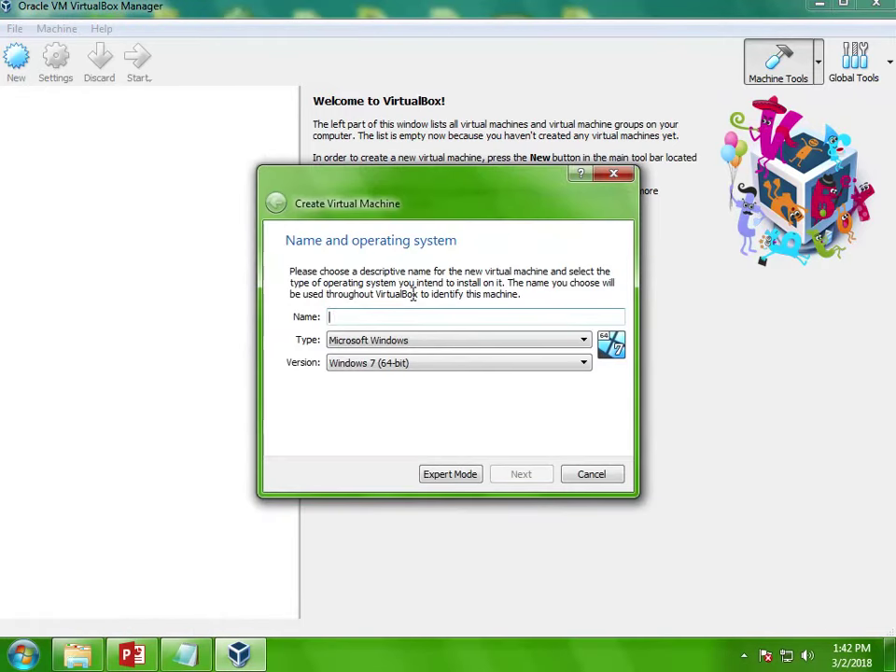
Step: Name the new VM GLADI_SMK_UTAMA and set its version to Windows 2012 (64-bit)
text(GLAS)
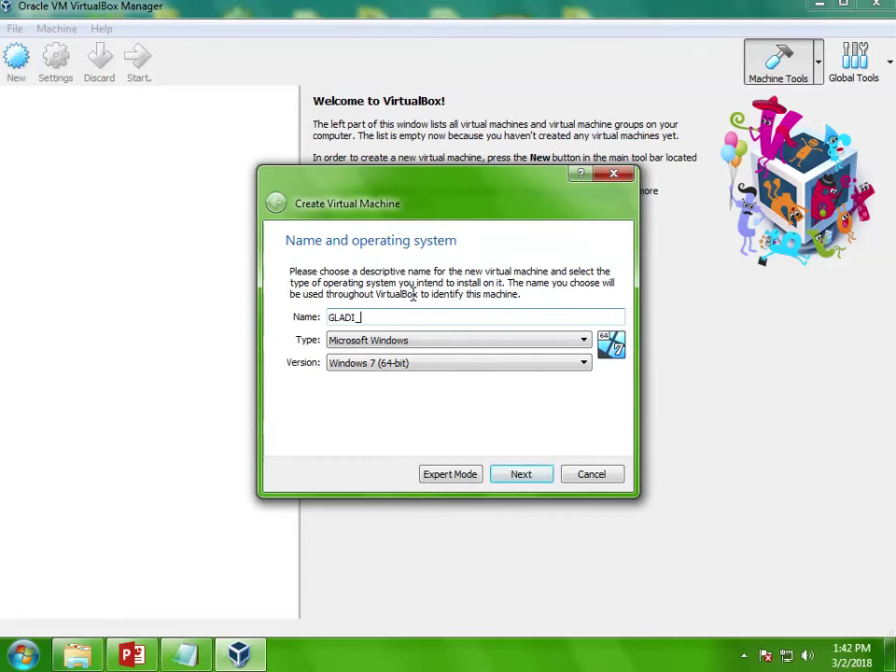
text(I_SMK_UTAMA)
click(420, 363)
scroll(446, 407, down, 1)
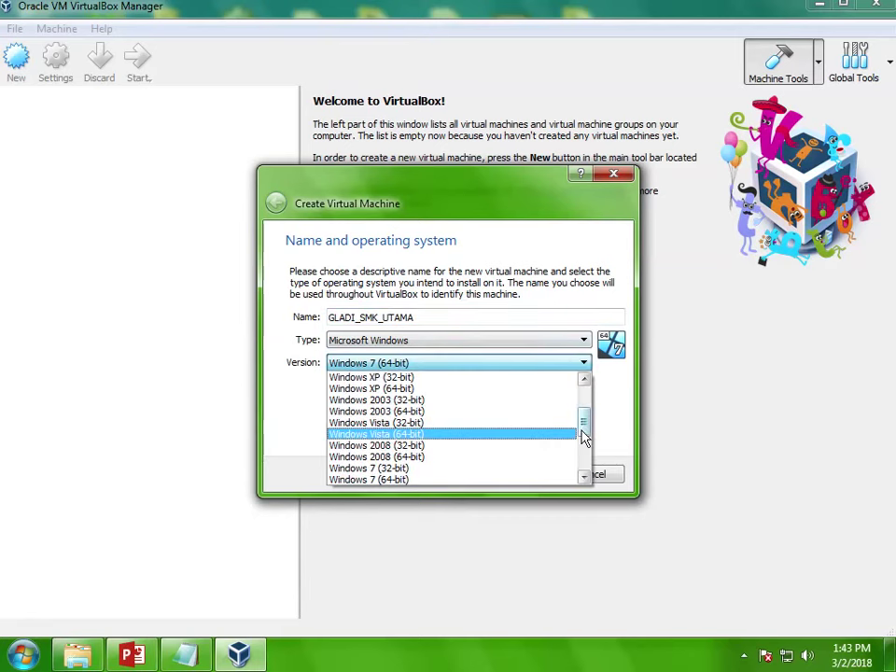
drag(583, 436, 588, 469)
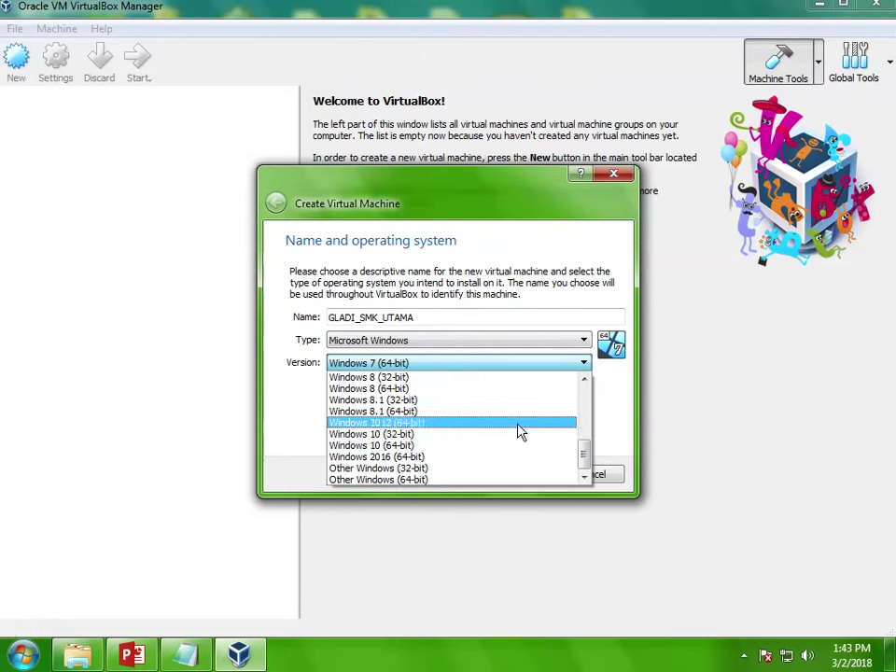
click(521, 430)
Step: Raise the memory to 8048 MB and choose to use an existing virtual hard disk file
click(534, 474)
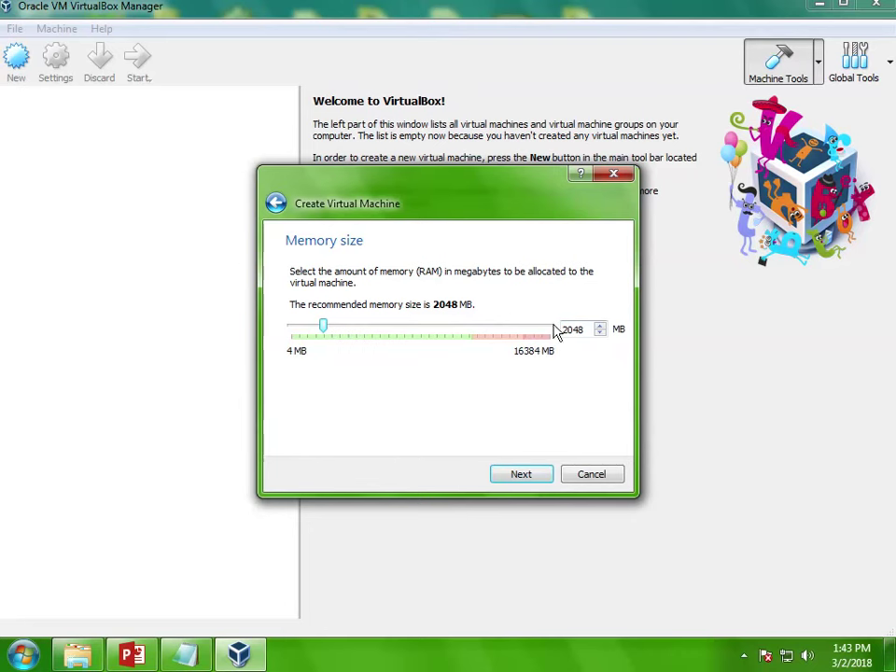
drag(572, 330, 564, 331)
click(529, 480)
click(392, 413)
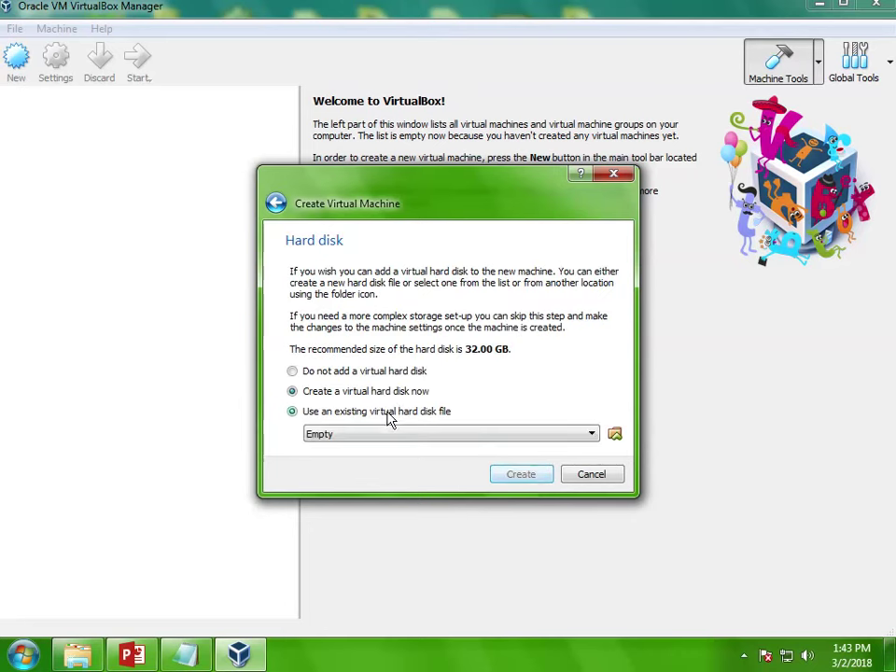
Step: Attach UNBK 2018_new.vhd from Documents > VHD UNBK 2018 > gladi bersih and create the VM
click(615, 436)
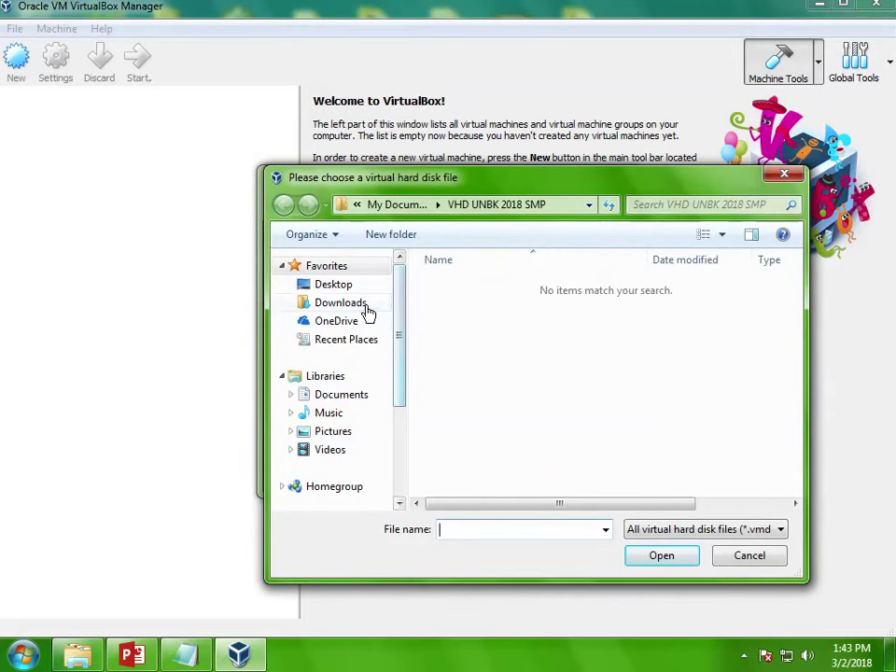
scroll(399, 330, down, 1)
scroll(401, 336, down, 1)
click(386, 338)
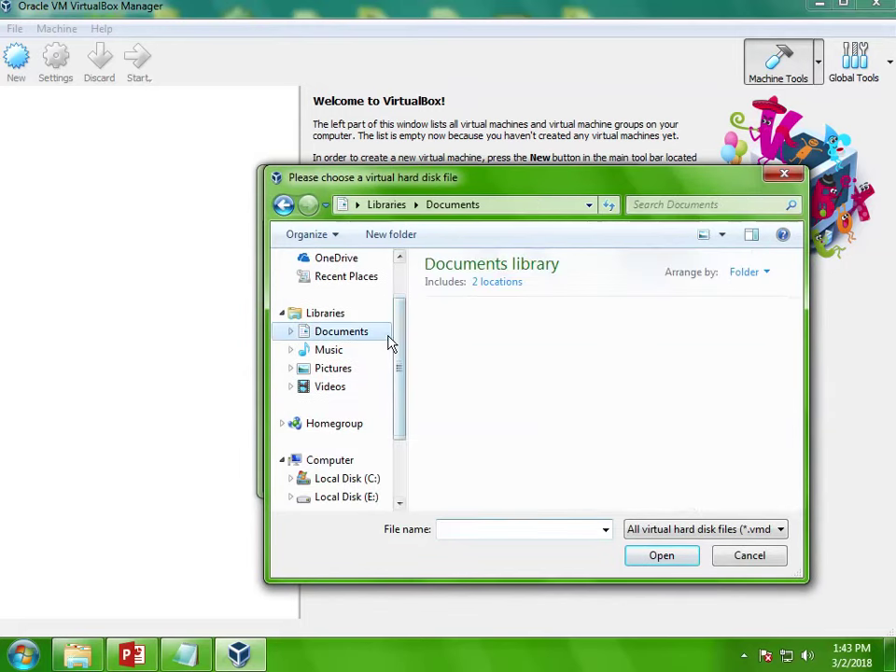
double_click(475, 362)
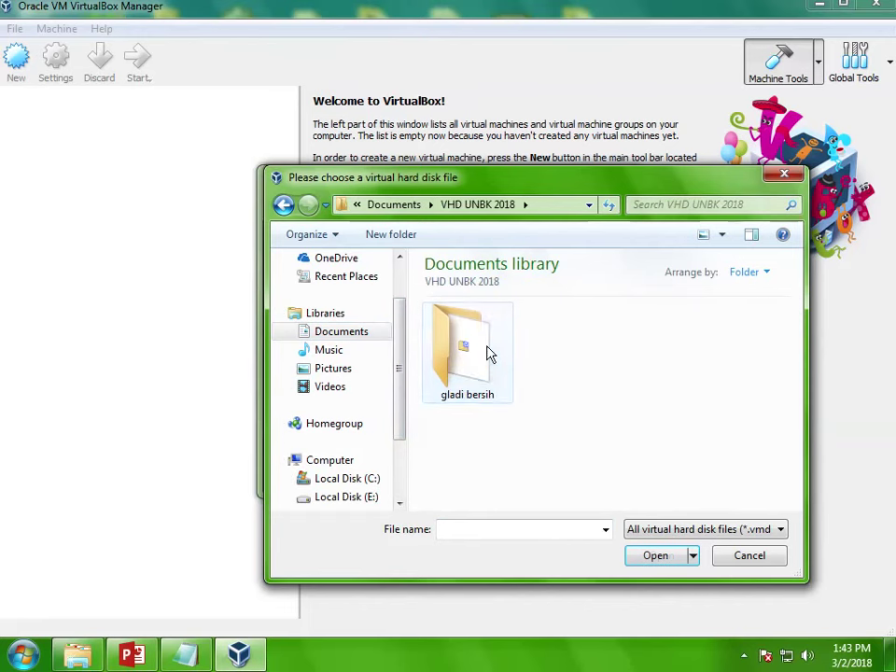
double_click(487, 353)
click(469, 350)
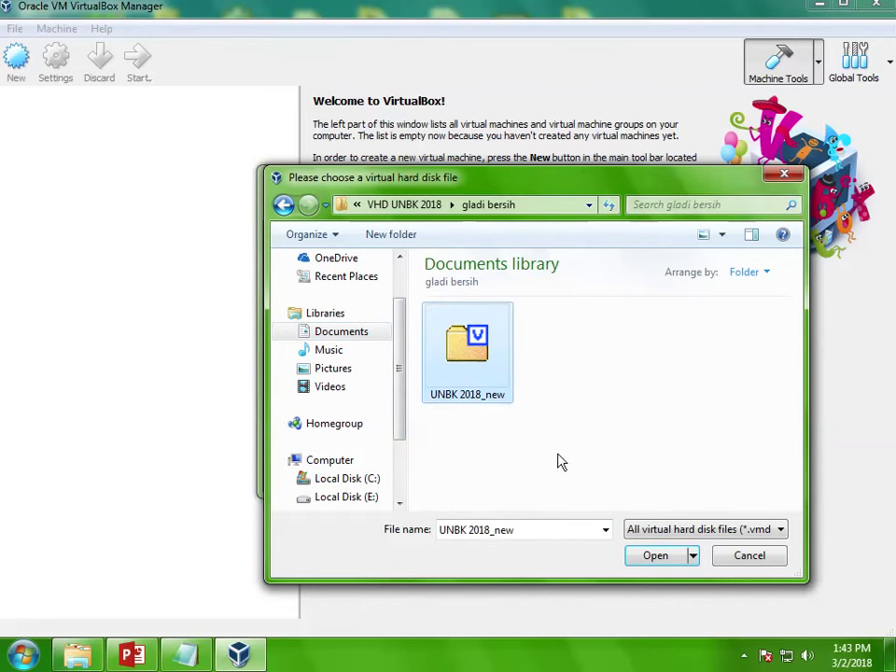
click(655, 555)
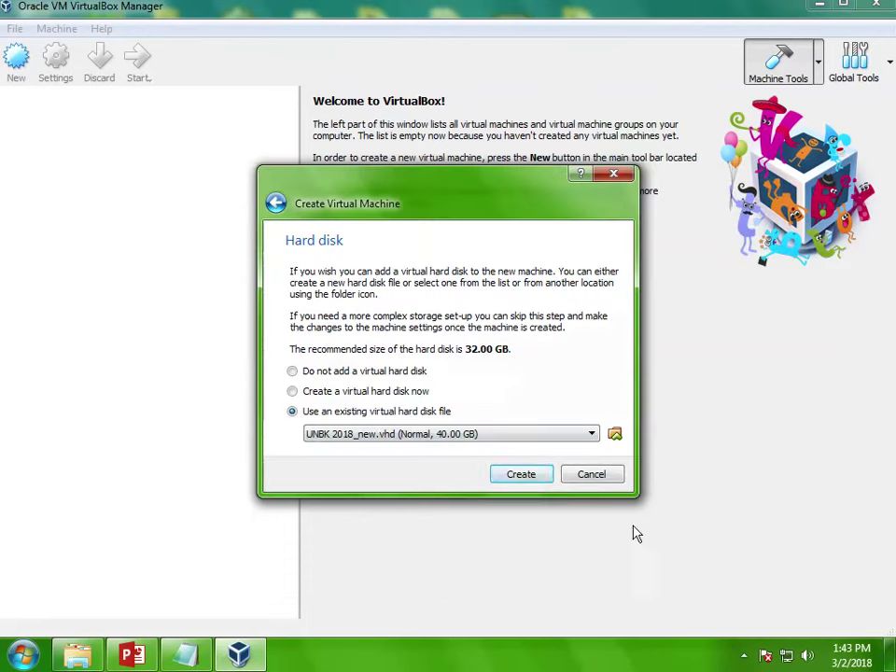
click(533, 482)
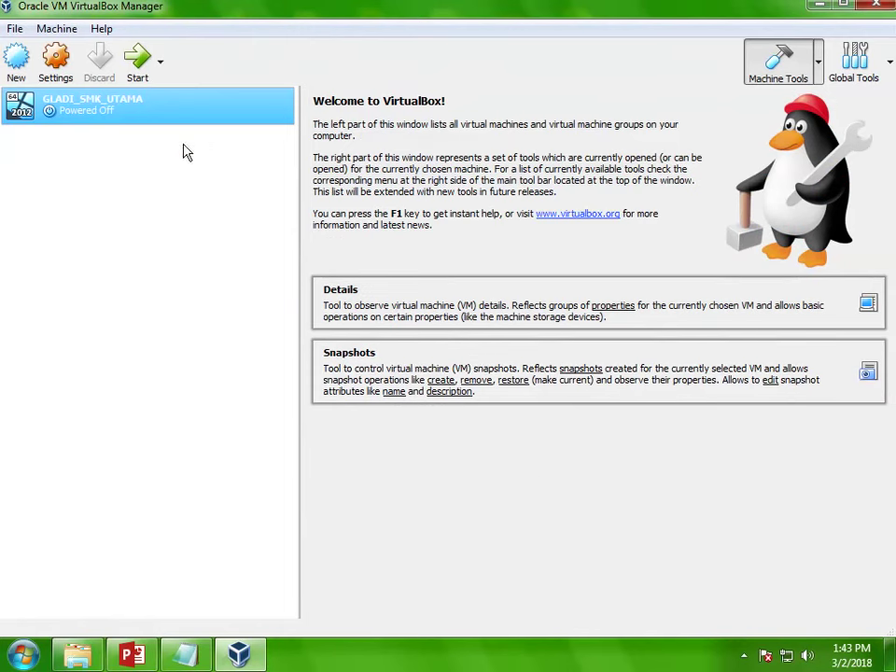
Step: Set GLADI_SMK_UTAMA's processor count to 4 in its System settings
click(53, 83)
click(230, 185)
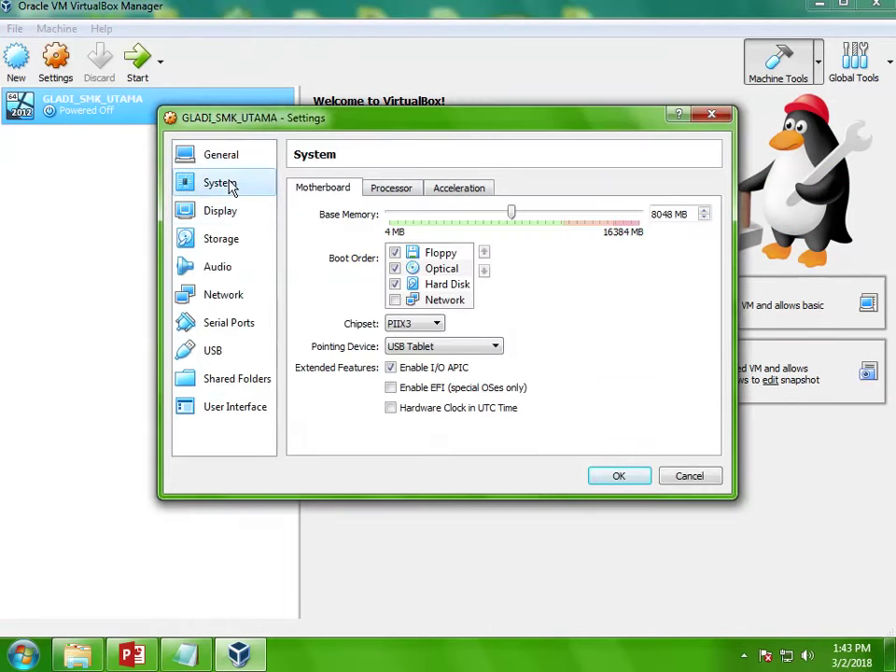
click(406, 190)
scroll(471, 226, up, 3)
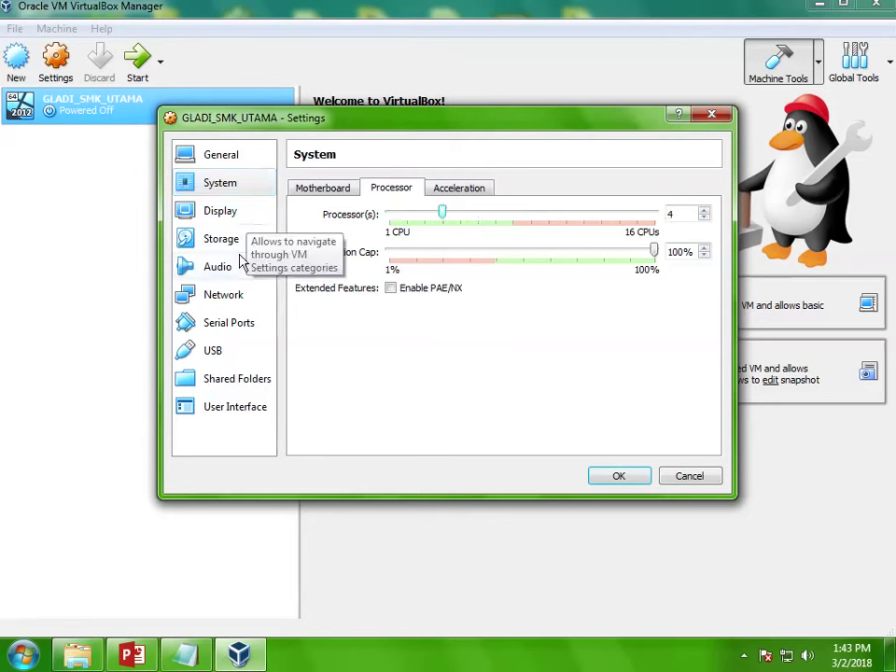
Step: Bridge network Adapter 1 to the Broadcom NetXtreme Gigabit Ethernet card
click(228, 293)
click(398, 236)
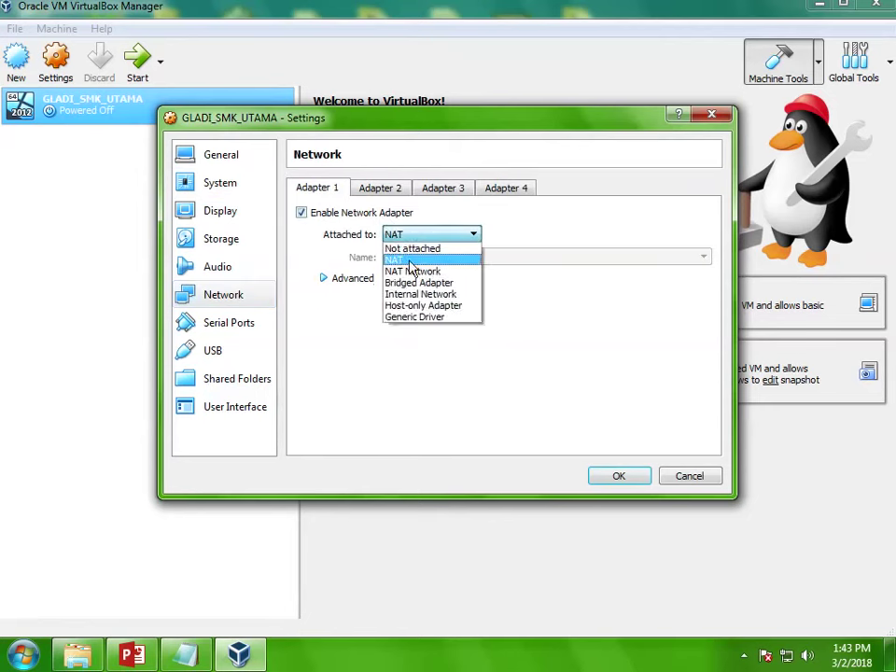
click(419, 281)
click(425, 260)
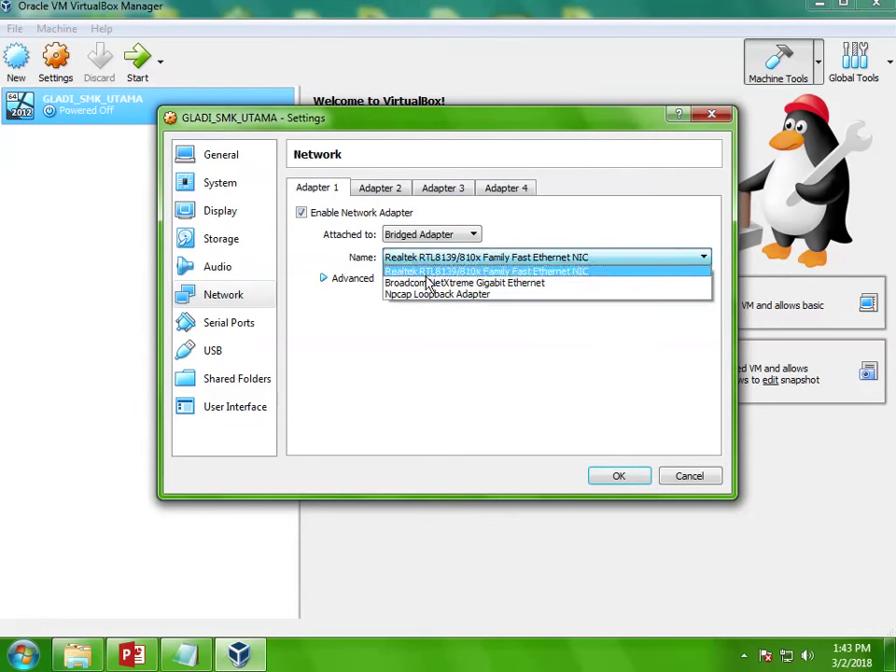
click(426, 282)
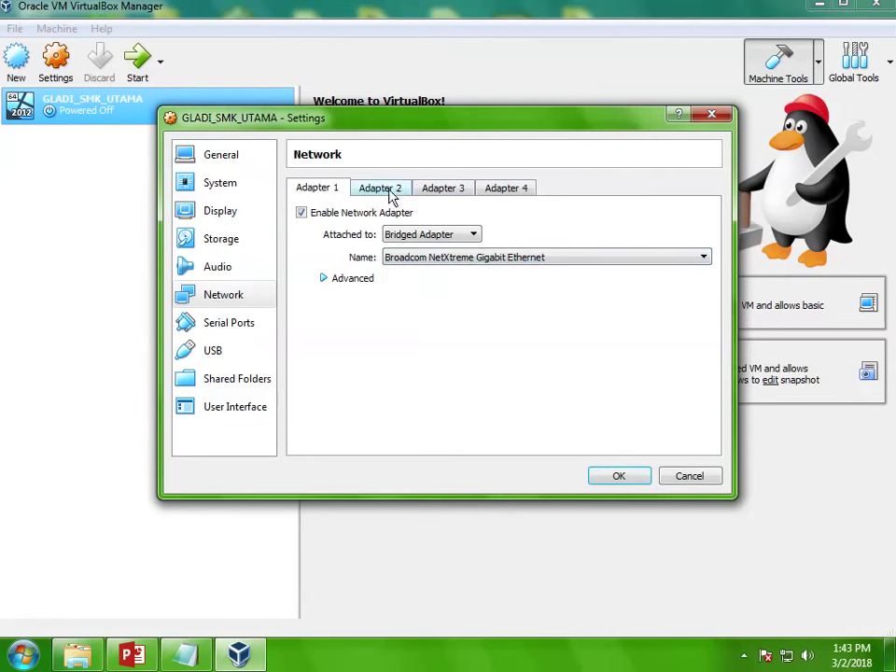
Step: Enable Adapter 2 attached to NAT, review both adapters, and save the settings
click(391, 192)
click(326, 213)
click(411, 235)
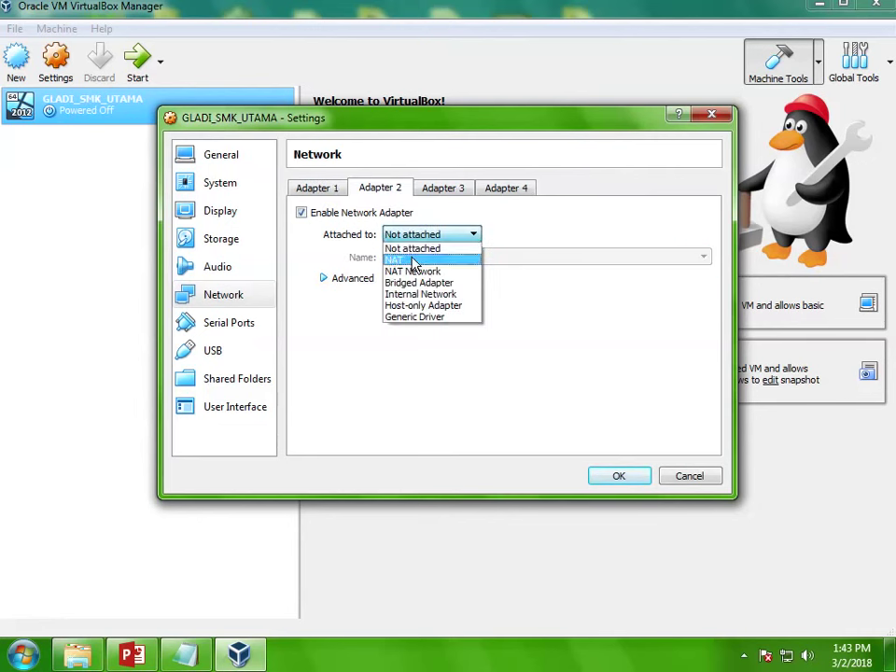
click(413, 263)
click(334, 195)
click(380, 196)
click(338, 193)
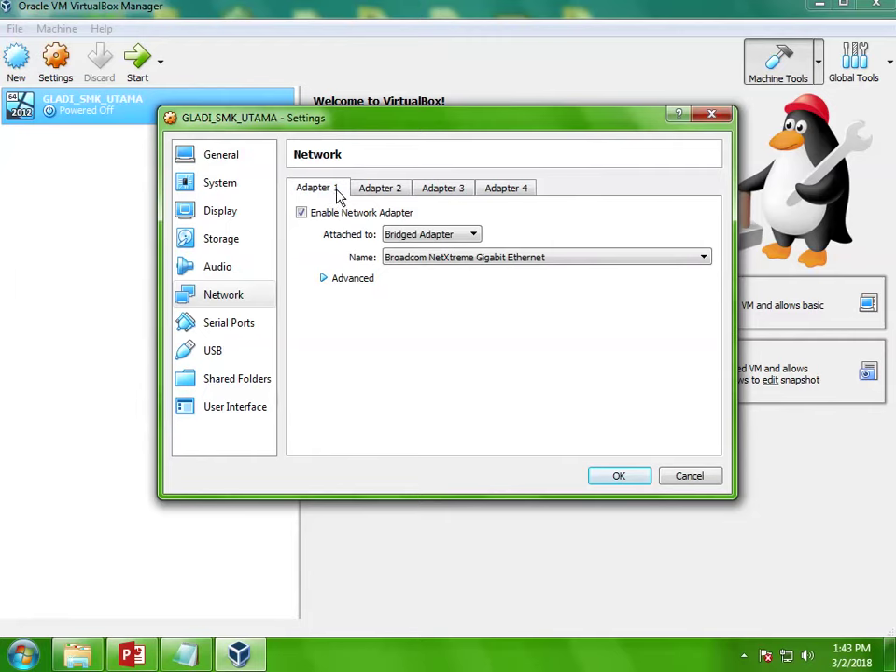
click(380, 187)
click(618, 482)
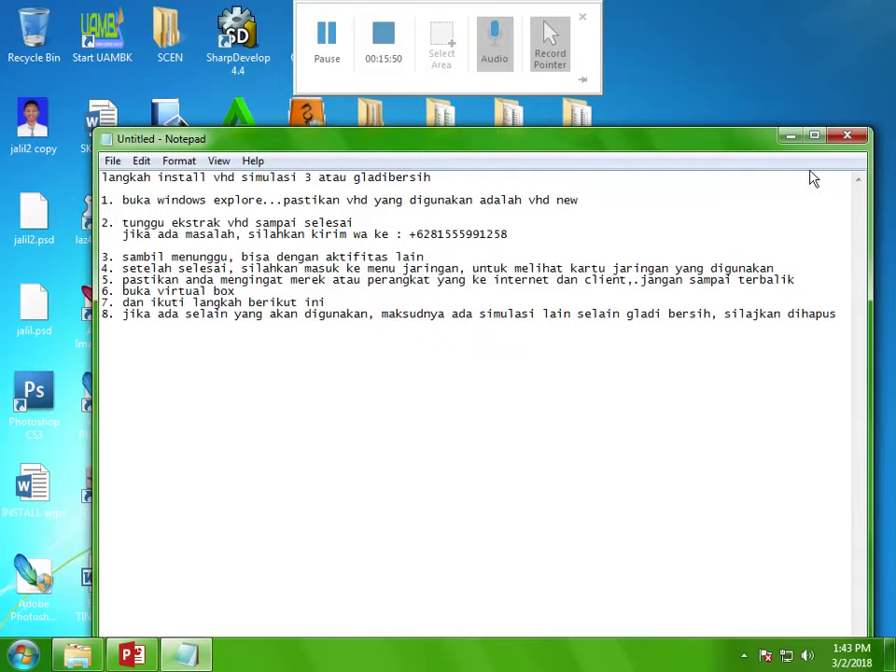
Step: Type step 9 'Buka xambro admin dan konfigurasi sesuai dengan virtualbox' into the notes, then minimize Notepad
click(790, 137)
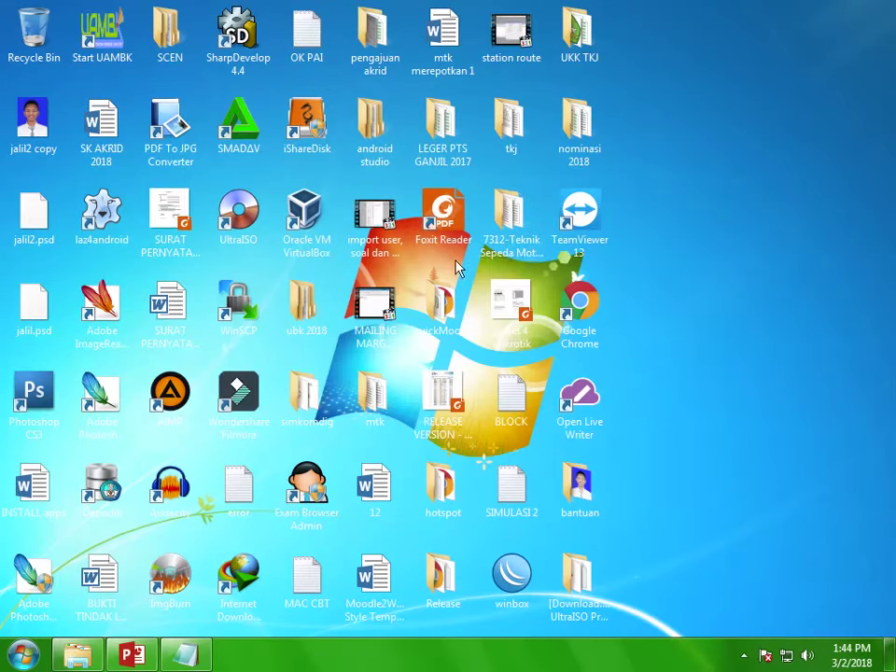
click(186, 654)
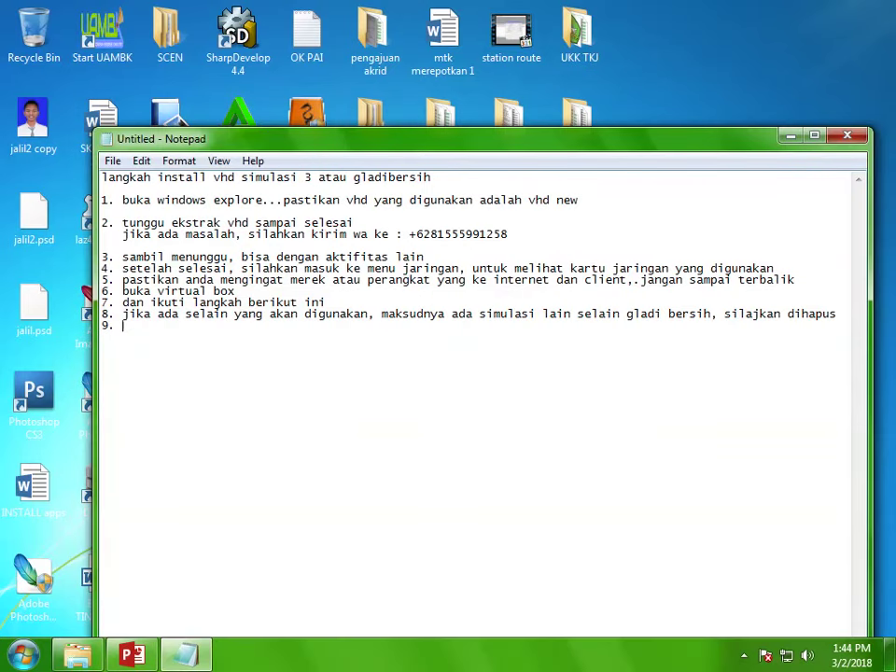
text(KA)
key(BackSpace)
key(BackSpace)
key(BackSpace)
text(uka xambr)
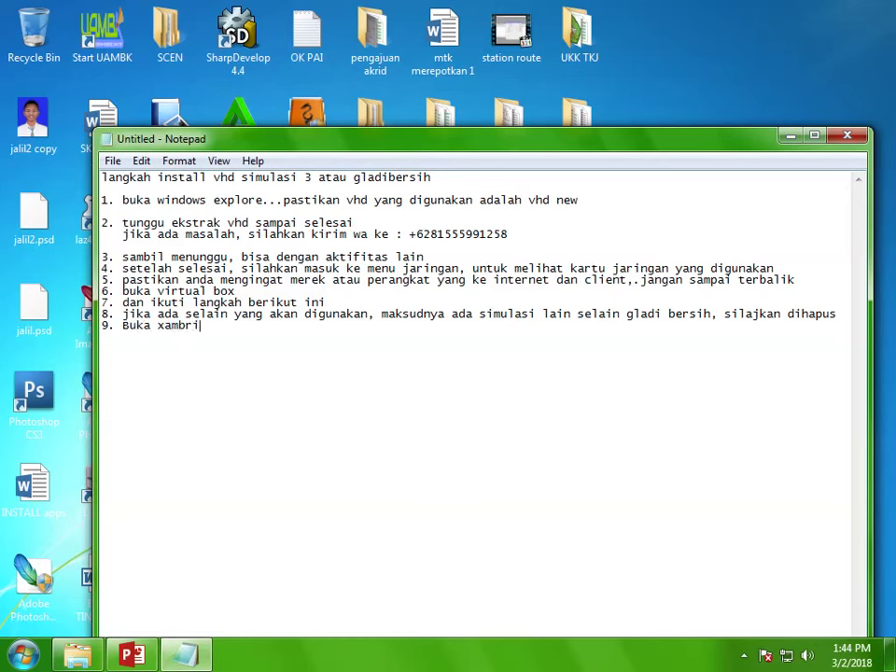
text(o admin dan k)
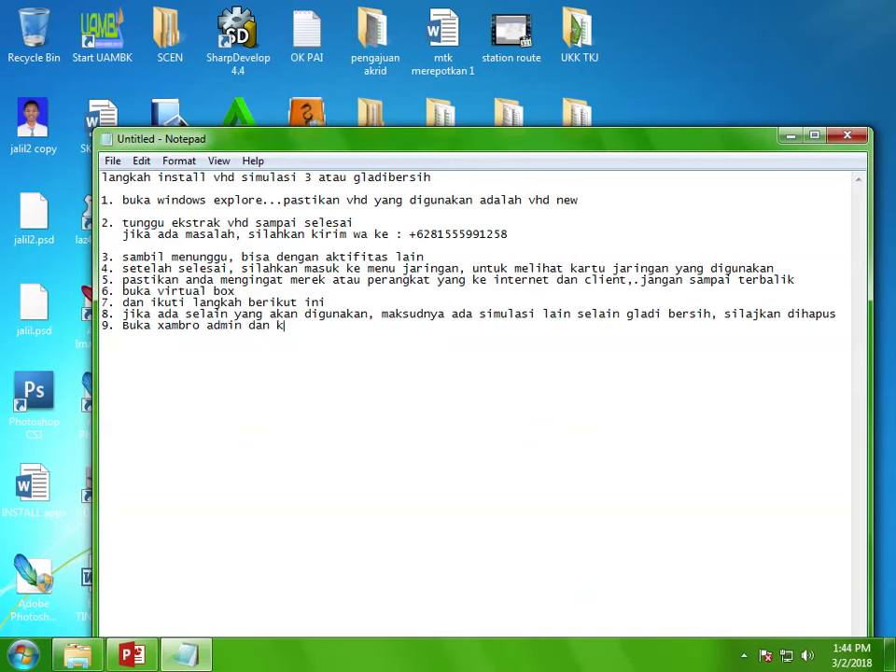
text(onfigurasi s)
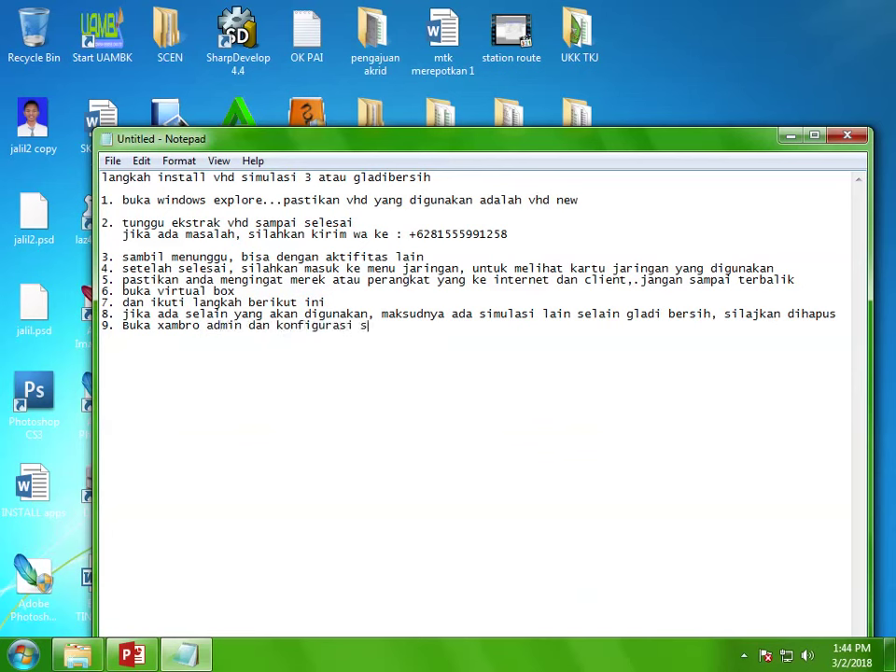
text(esuai dengan virtualbox)
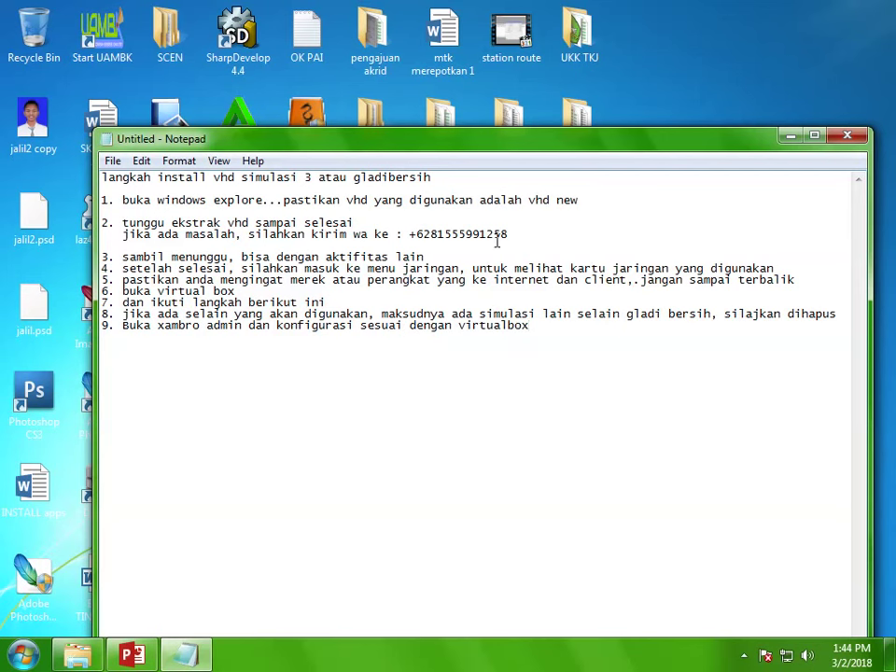
click(790, 137)
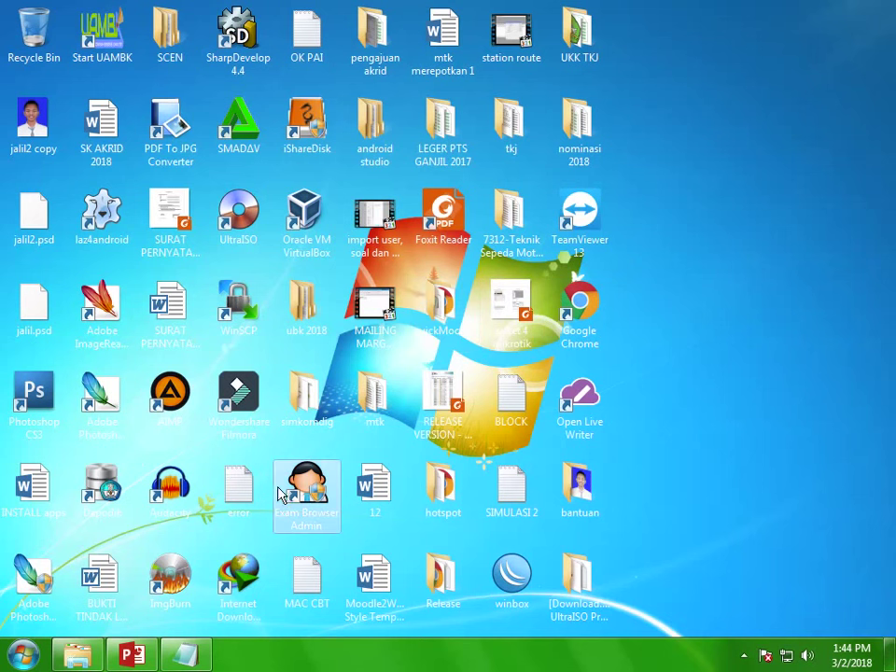
Step: Launch ExamBrowser Admin from its desktop shortcut and bring its window to the front
right_click(217, 369)
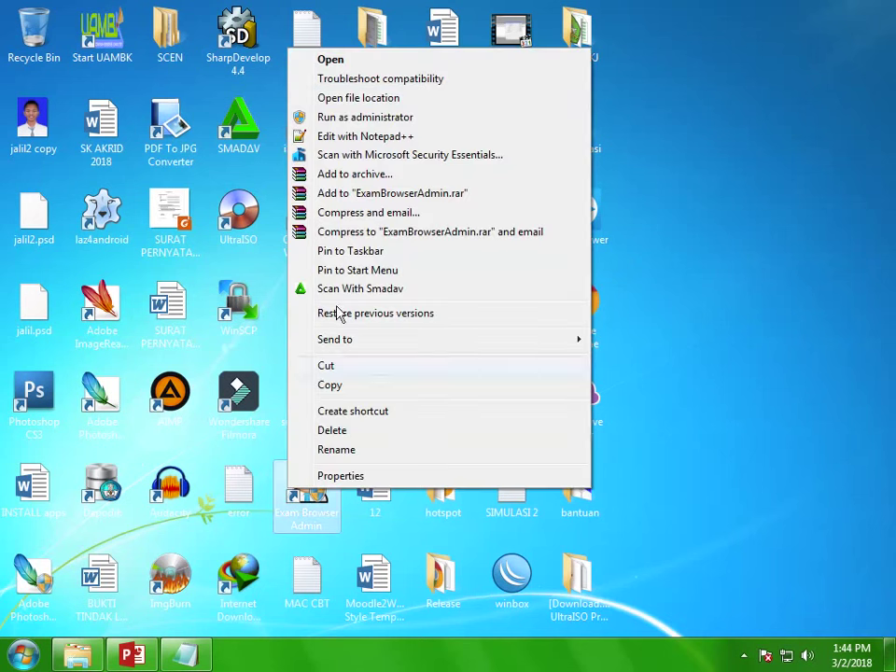
click(382, 58)
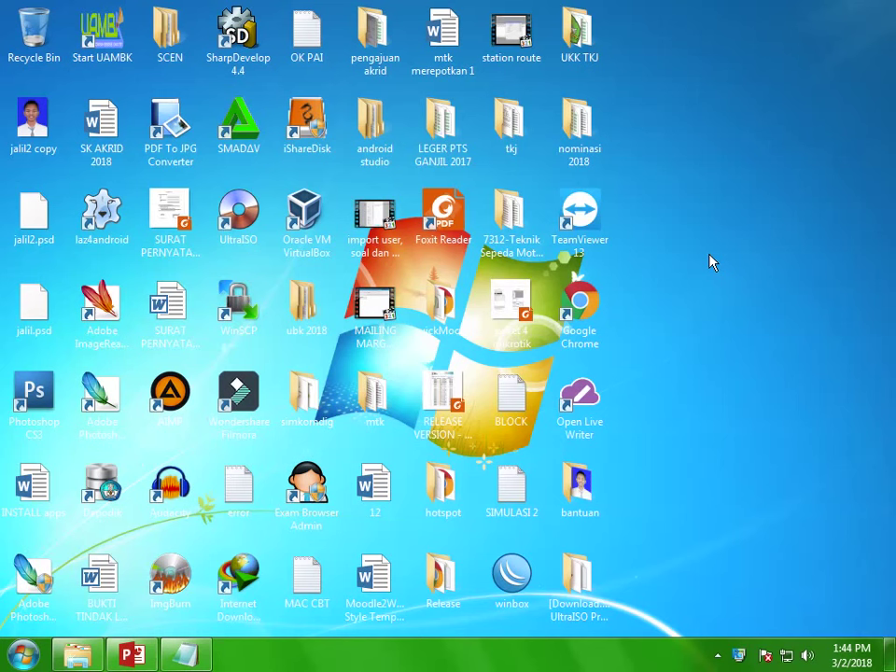
right_click(710, 263)
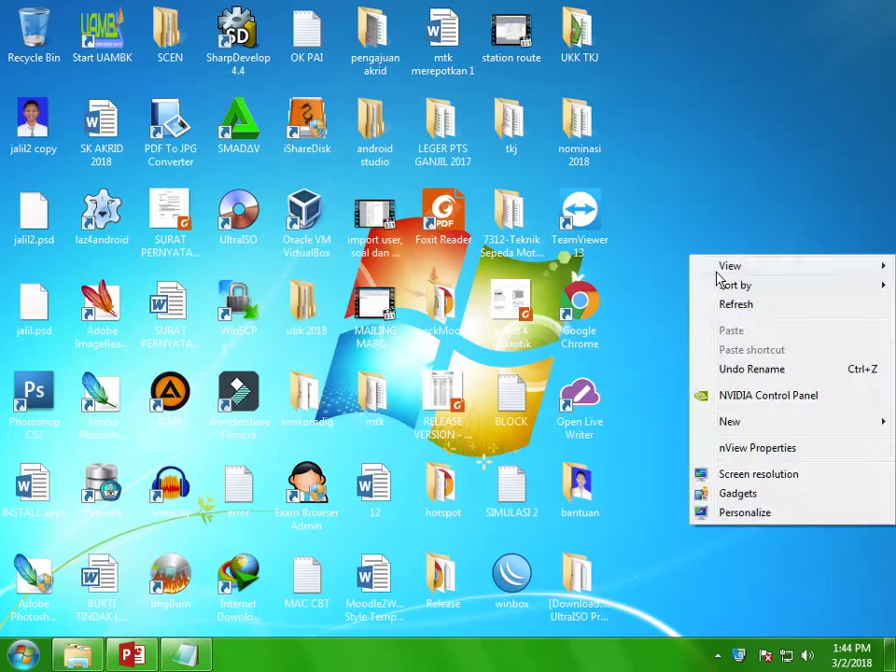
click(723, 300)
right_click(711, 280)
click(728, 329)
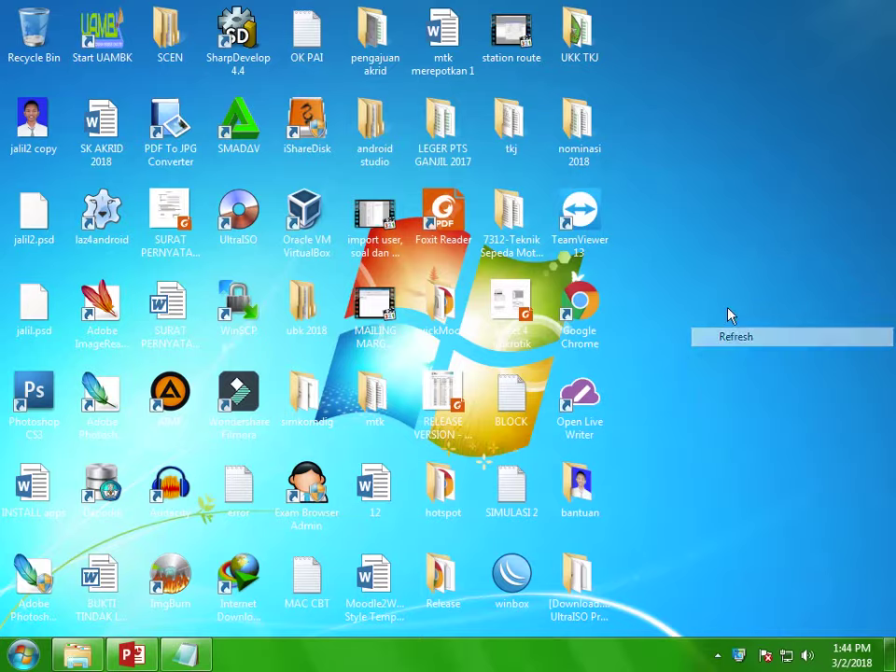
right_click(725, 280)
click(735, 328)
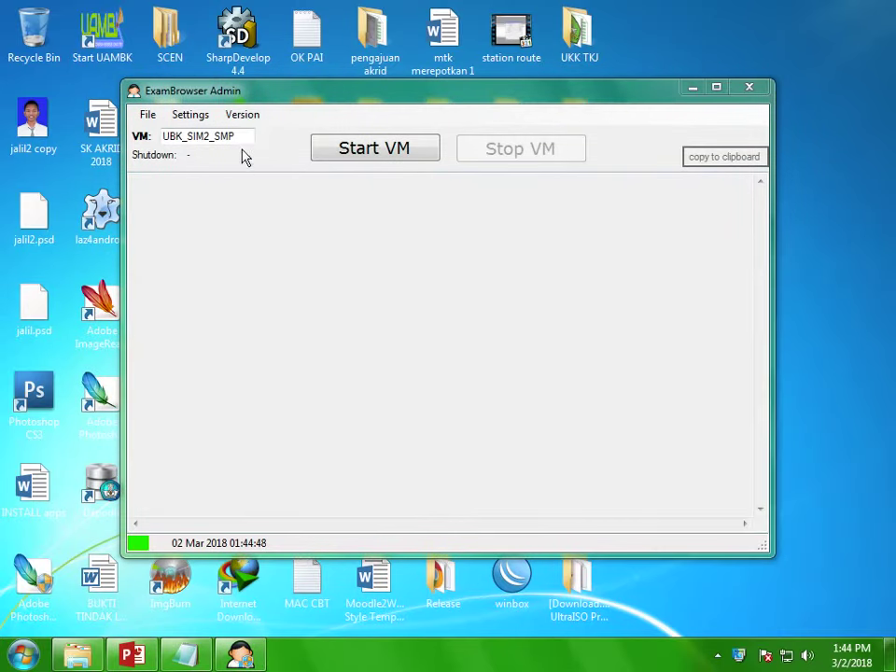
Step: Replace the VM name UBK_SIM2_SMP with GLADI_SMK_UTAMA from the suggestions
drag(240, 136, 137, 135)
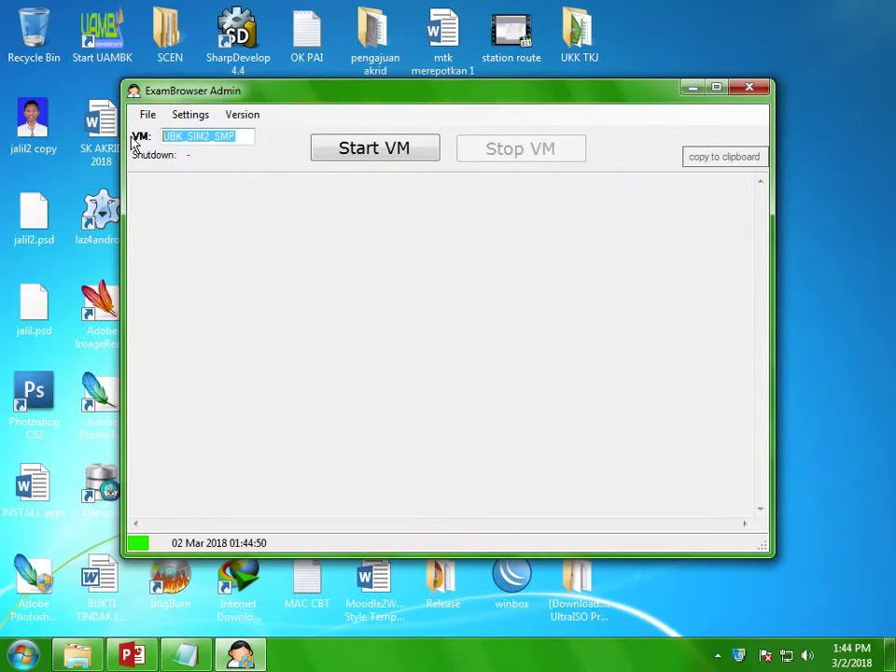
text(GLA)
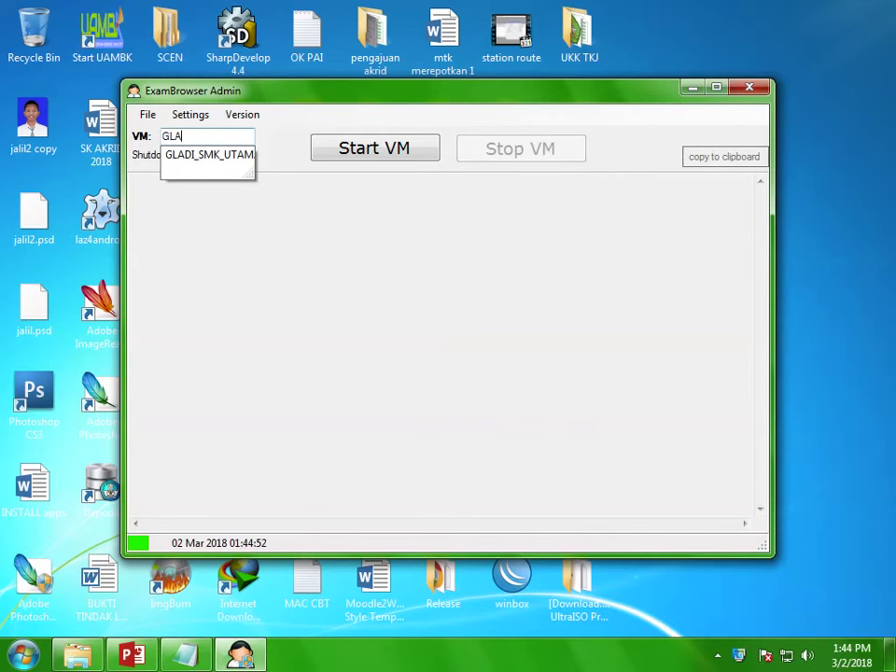
key(Down)
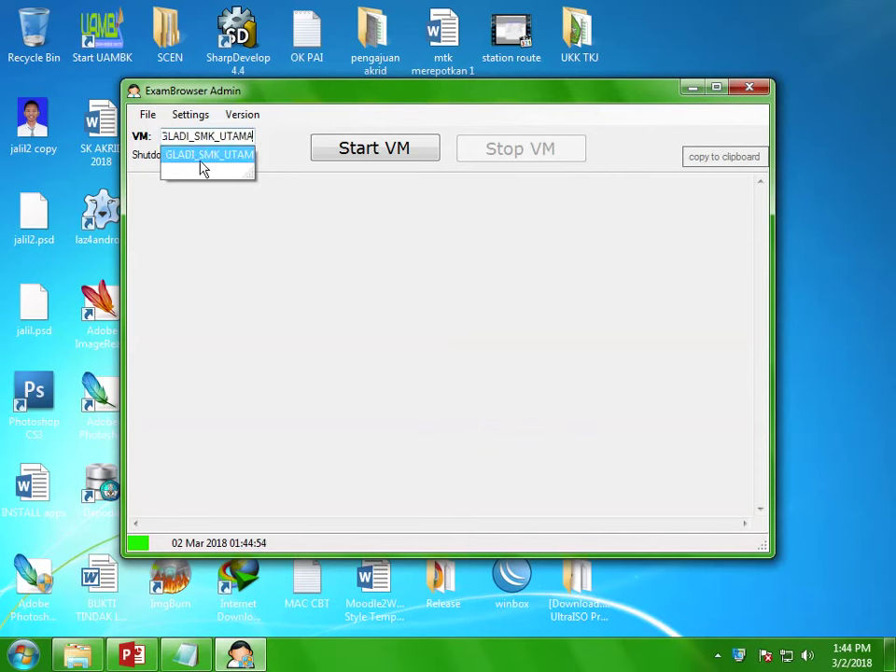
click(200, 156)
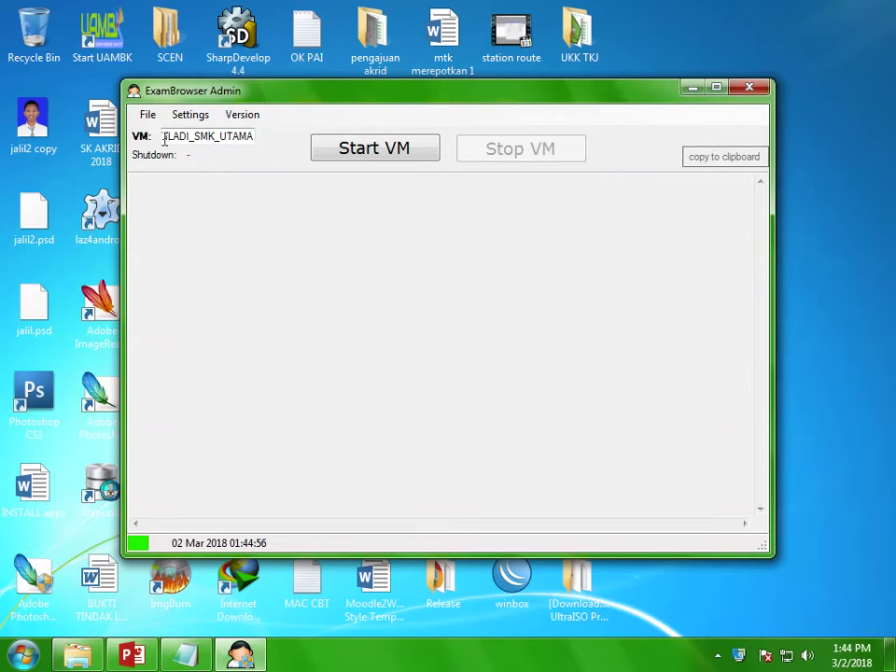
double_click(192, 137)
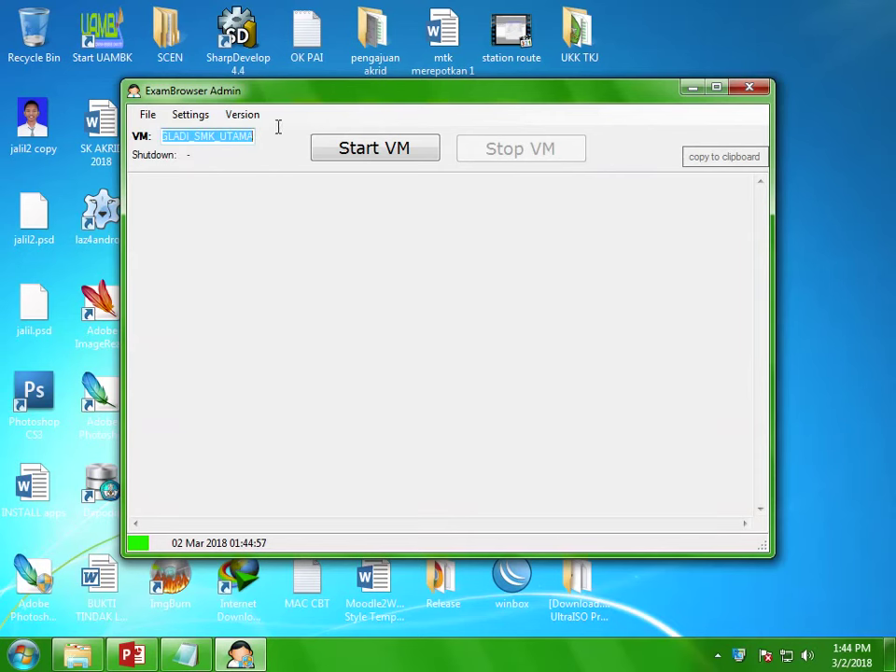
Step: Inspect the current browser path in ExamBrowser Admin's settings and close them unsaved
click(188, 117)
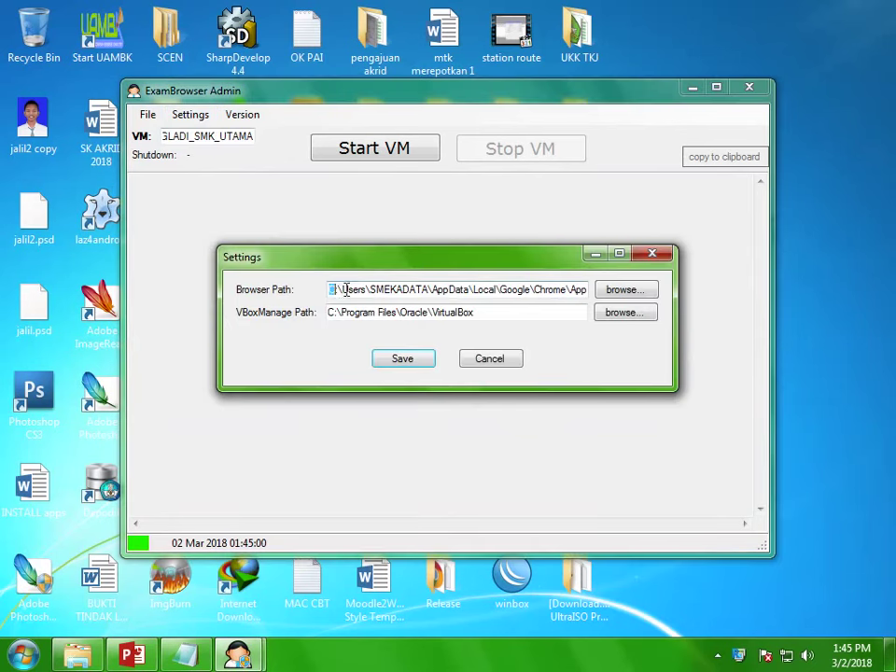
drag(346, 290, 605, 296)
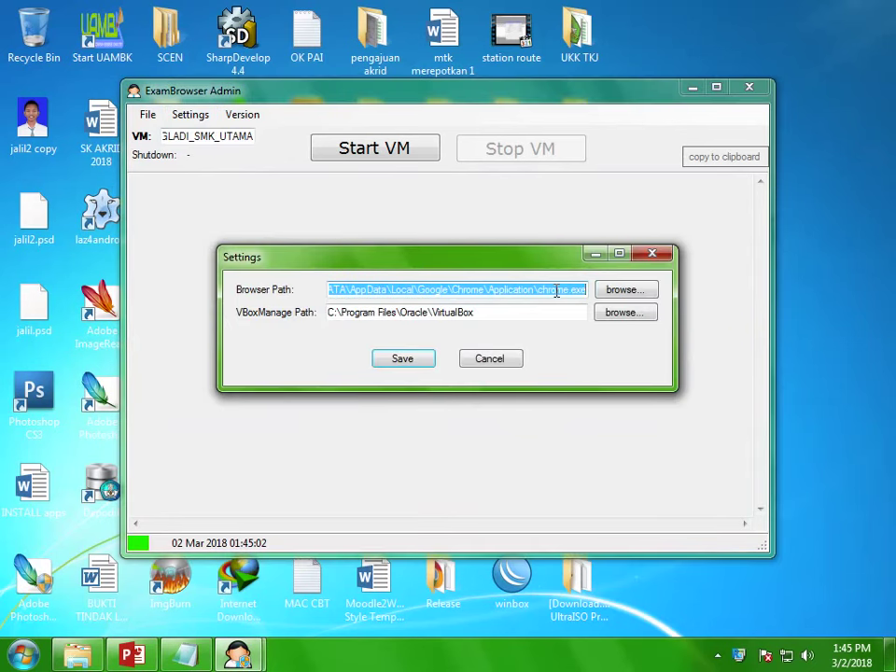
click(556, 292)
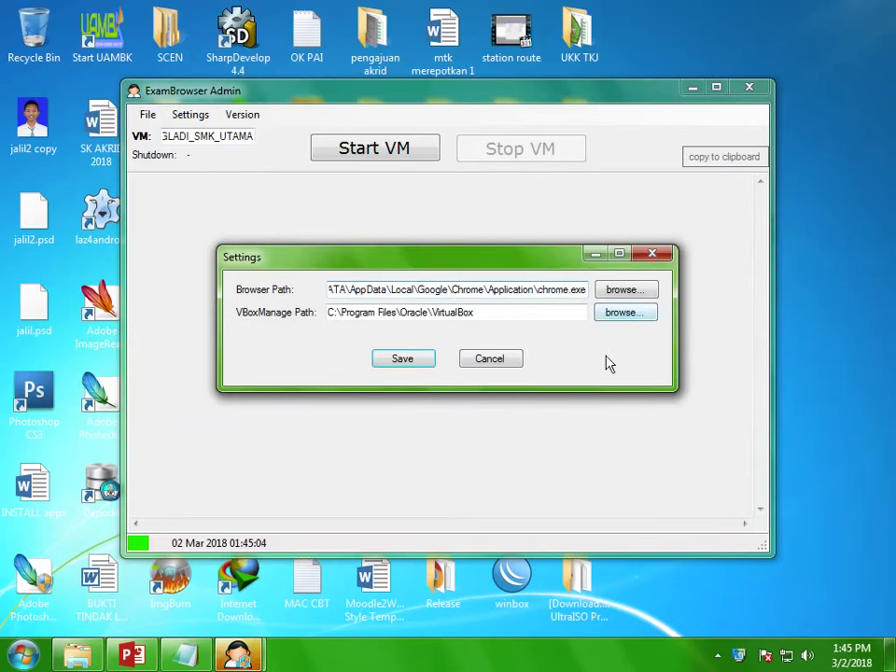
click(668, 253)
Step: Copy the target path from the Google Chrome shortcut's Properties
click(693, 88)
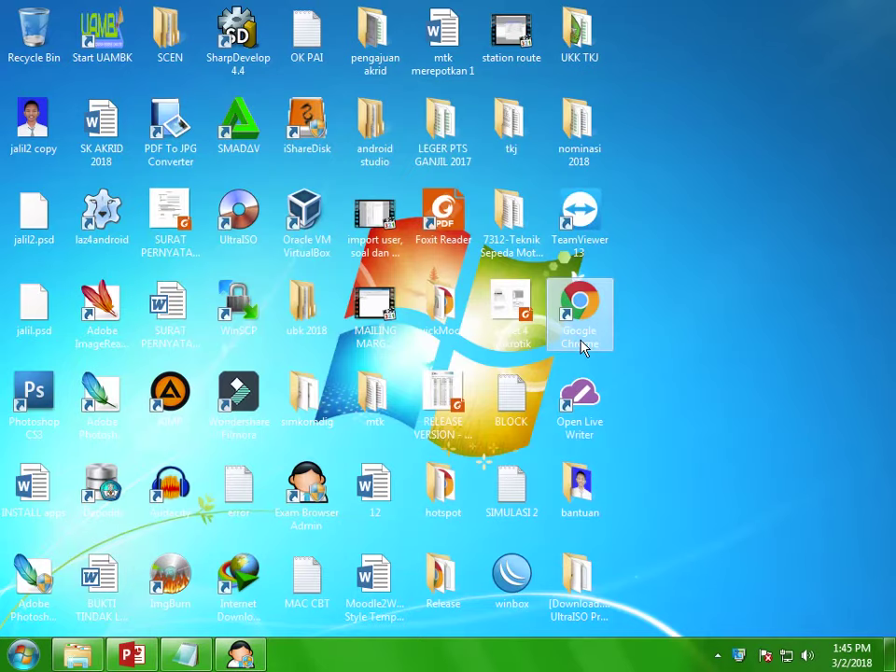
right_click(583, 348)
click(626, 623)
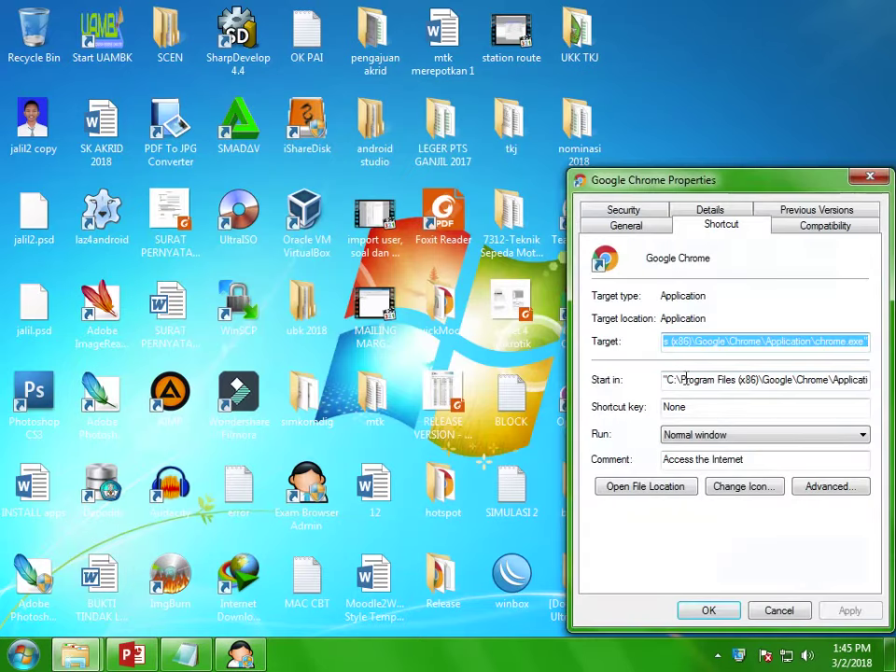
click(866, 341)
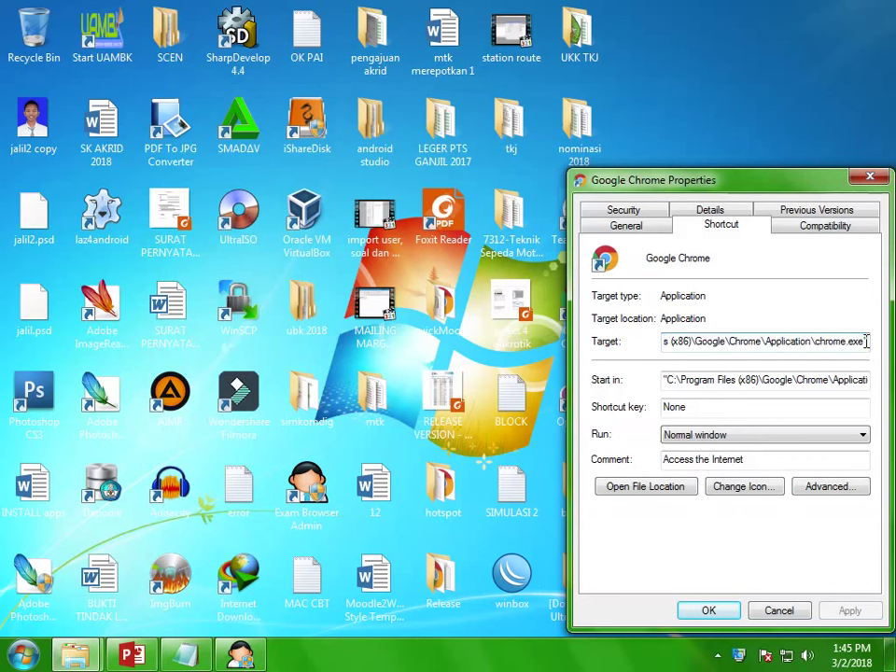
drag(865, 342, 663, 343)
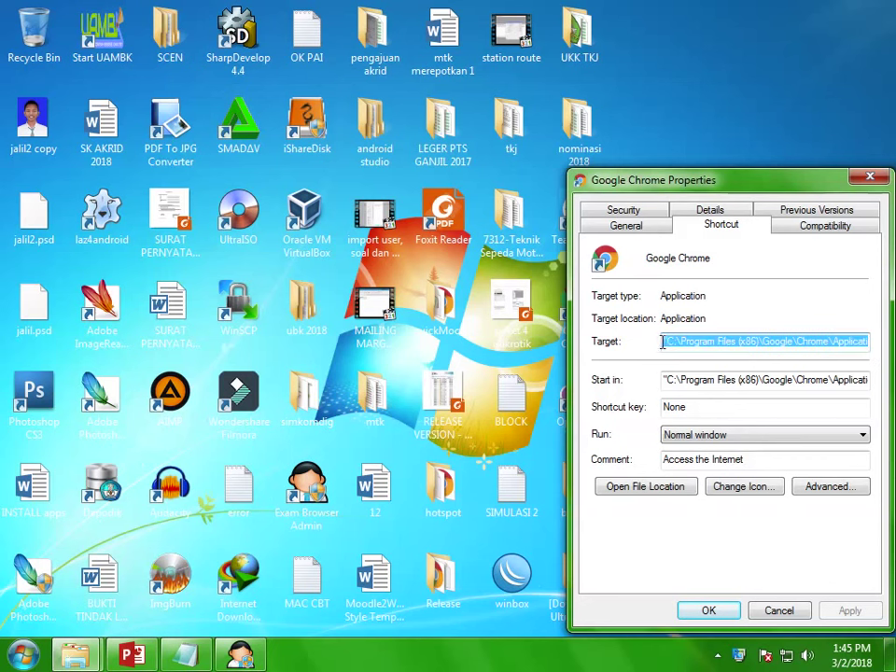
right_click(673, 350)
click(703, 398)
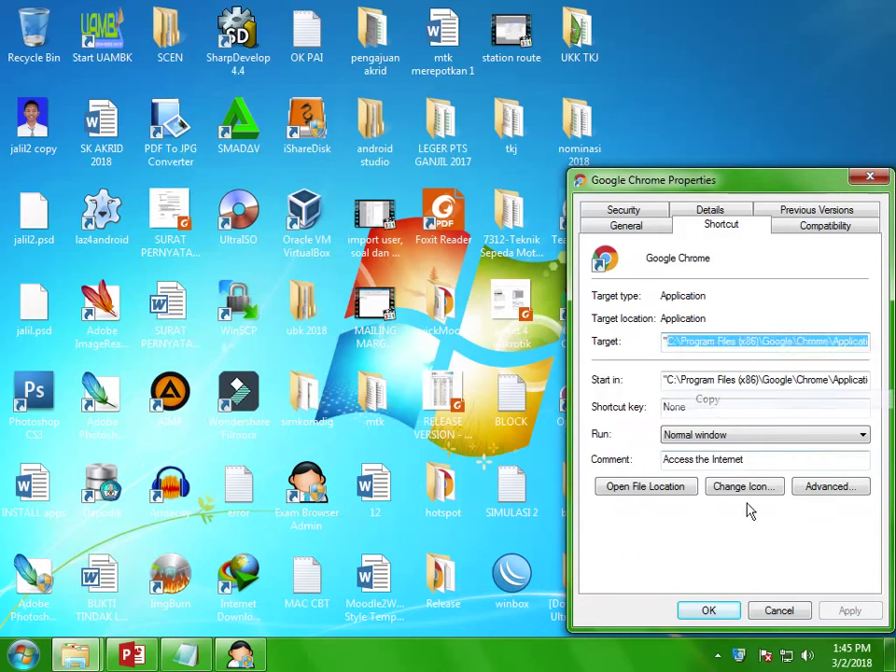
click(779, 611)
Step: Paste C:\Program Files (x86)\Google\Chrome\Application\chrome.exe as the Browser Path and save
click(240, 654)
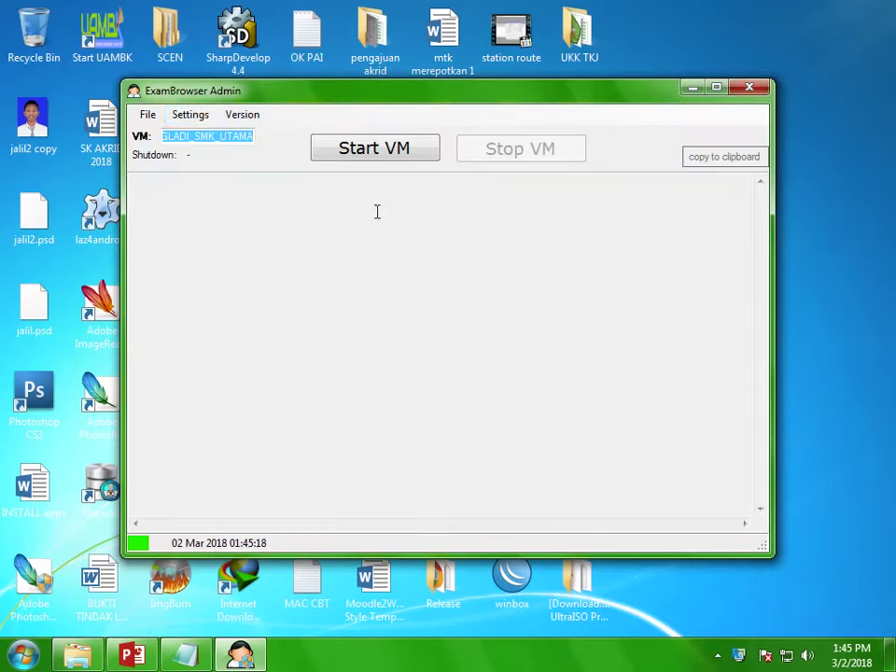
click(202, 116)
click(476, 290)
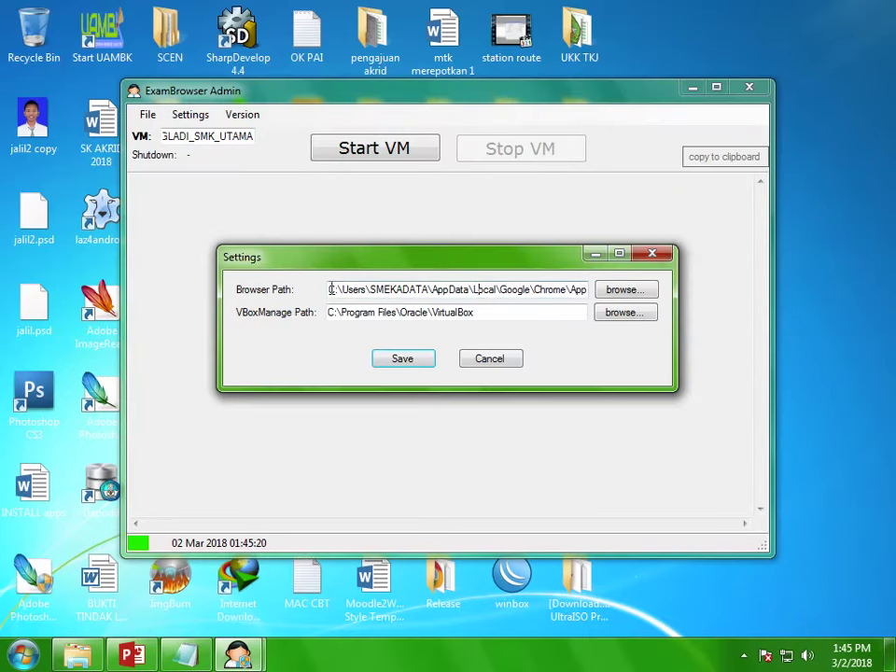
drag(332, 290, 588, 291)
right_click(540, 291)
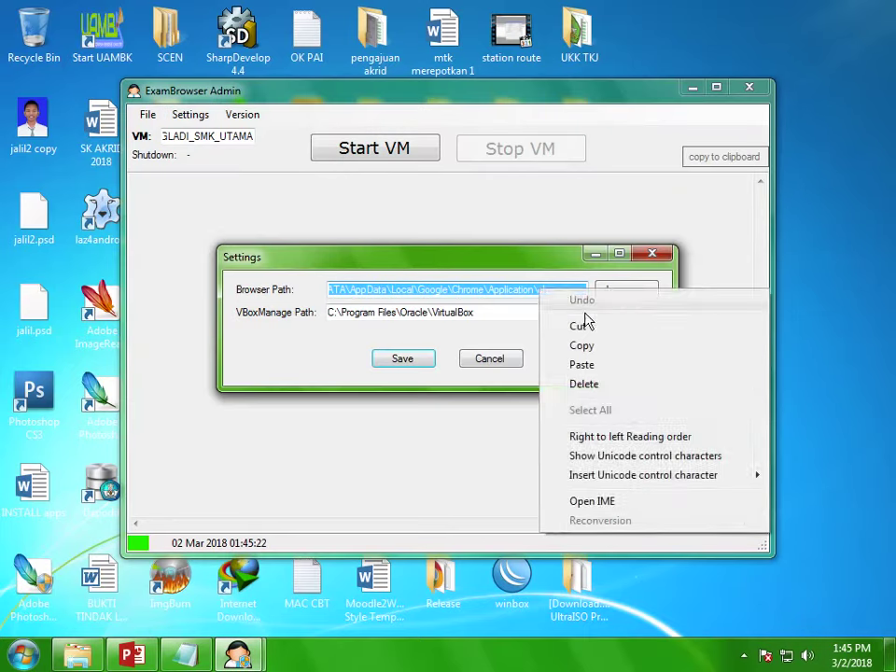
click(590, 366)
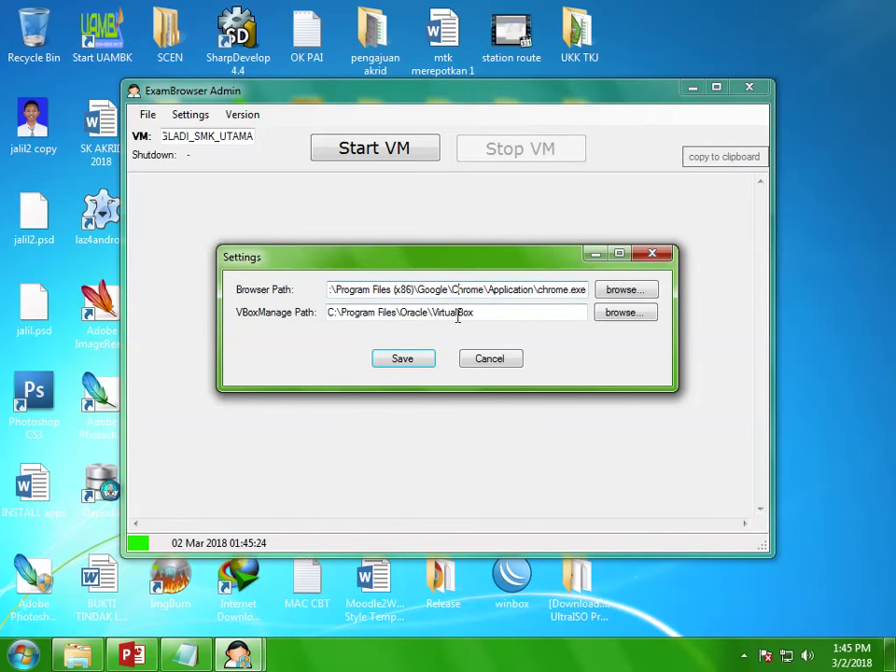
drag(474, 313, 304, 336)
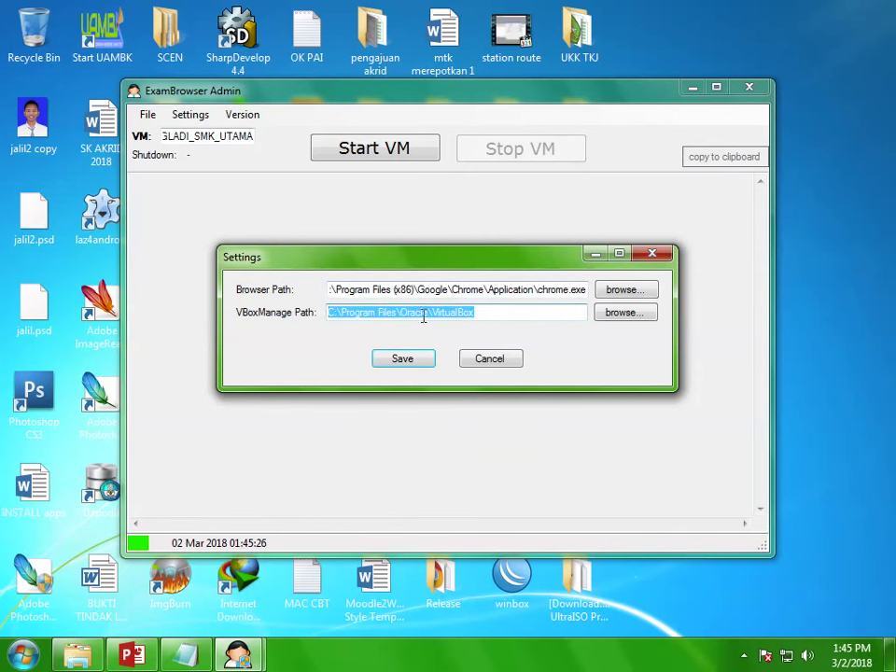
click(422, 360)
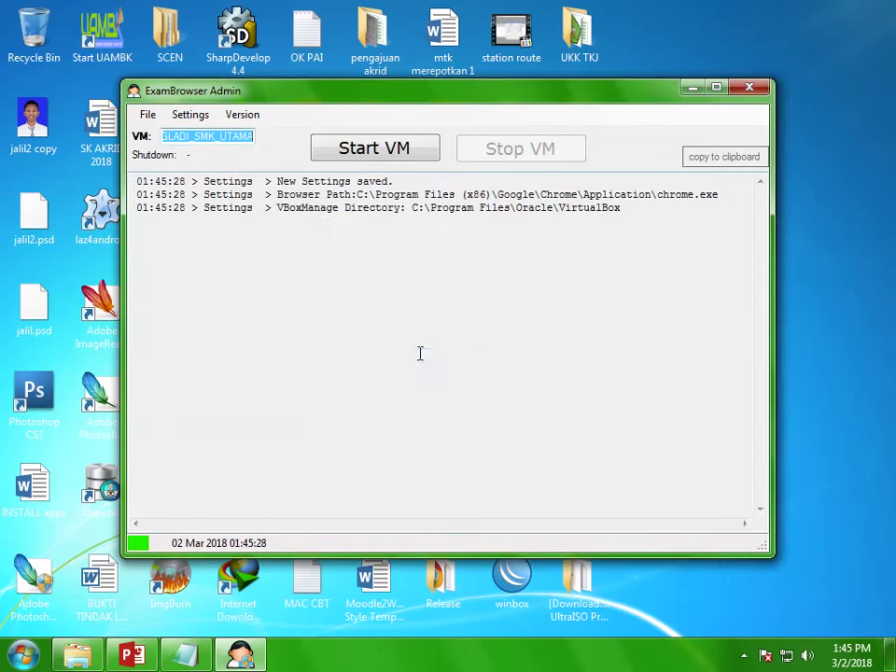
Step: Start GLADI_SMK_UTAMA and enter the BitLocker password to unlock its drive
click(336, 156)
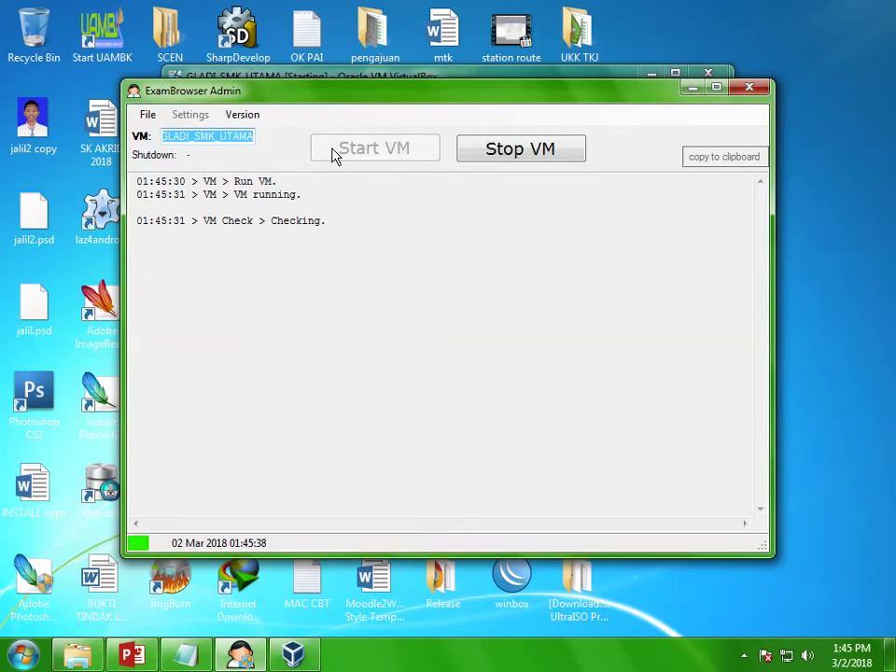
click(298, 656)
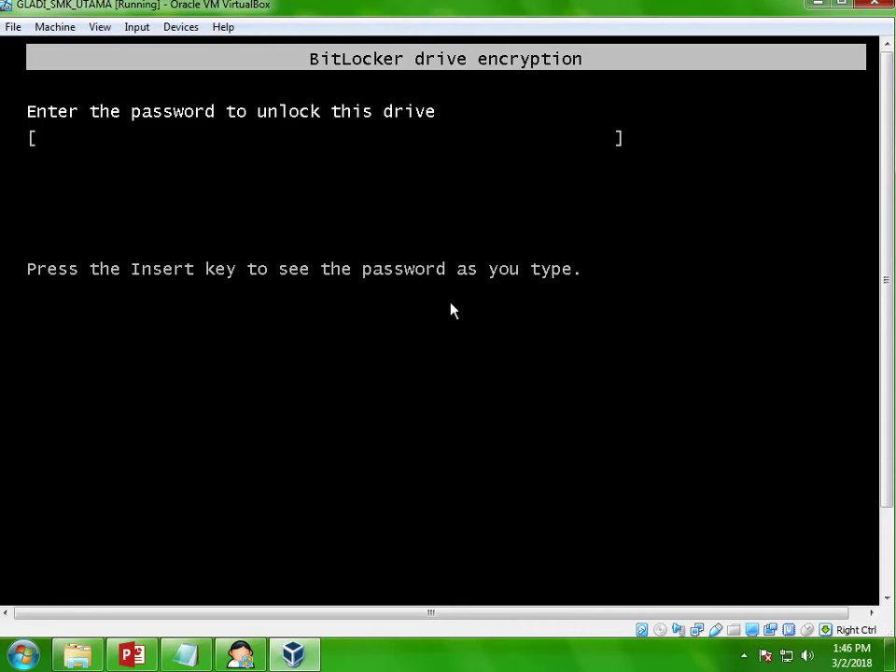
text(********)
key(Return)
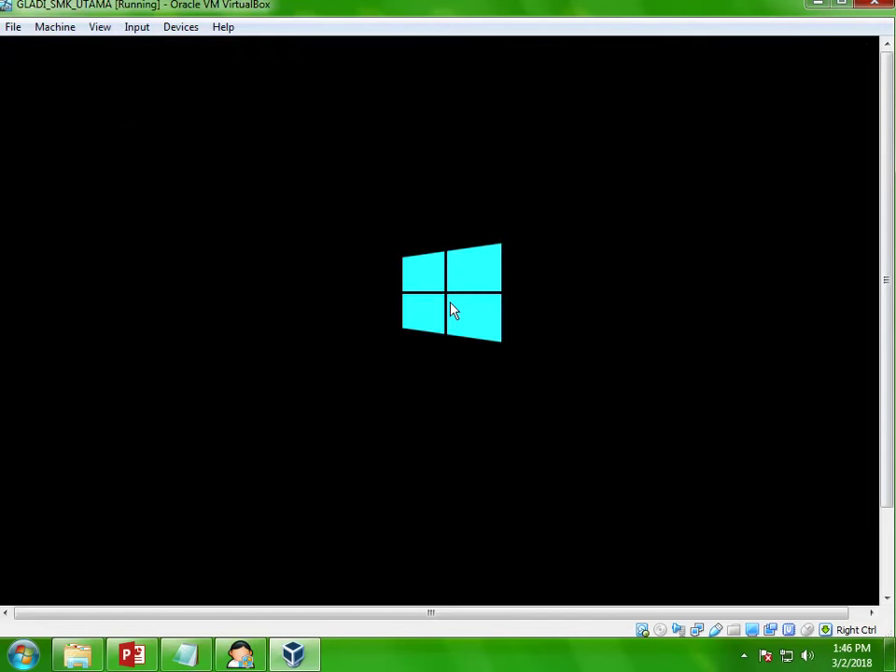
Step: Minimize the running VM window and follow the ExamBrowser Admin log
click(817, 6)
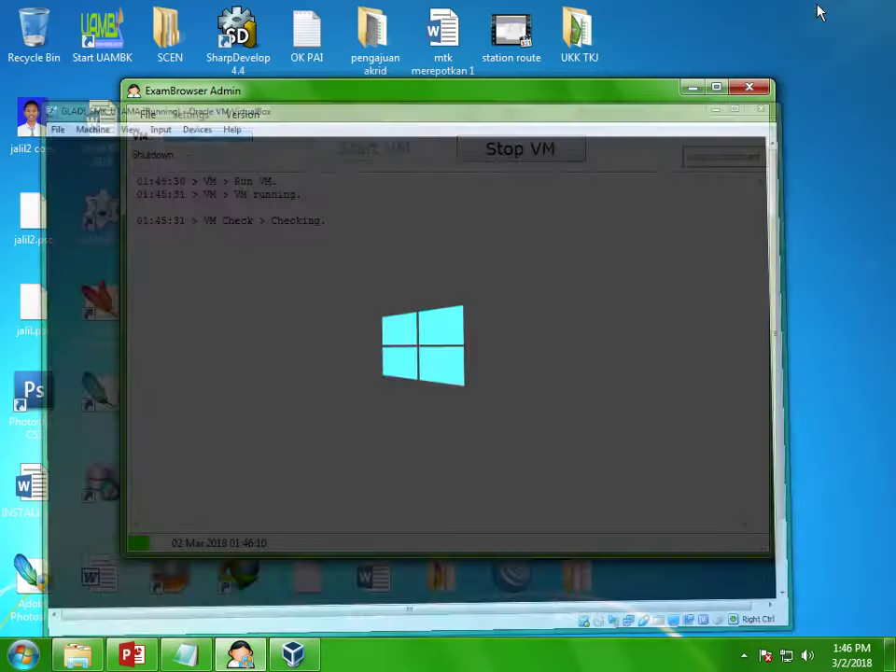
click(416, 230)
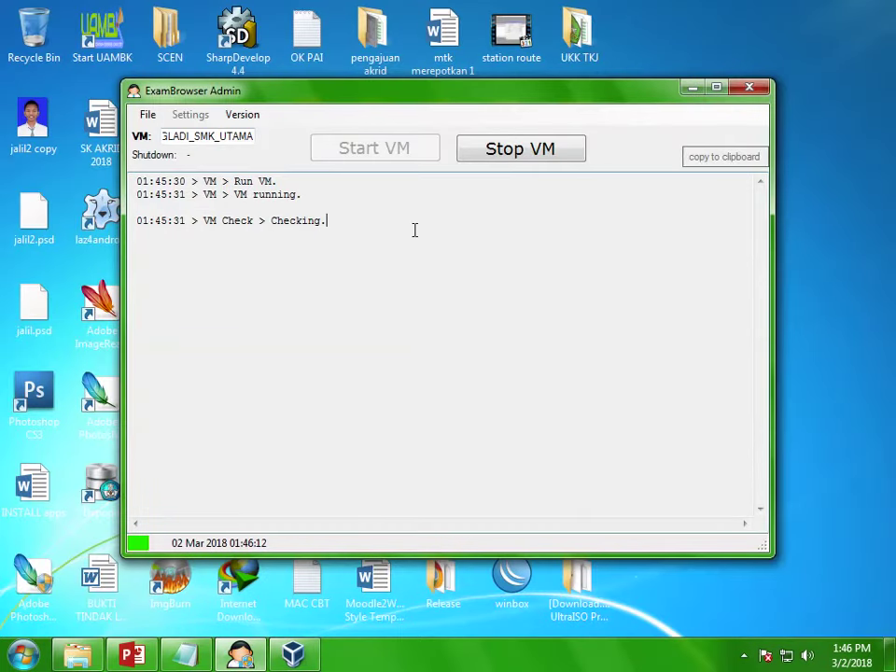